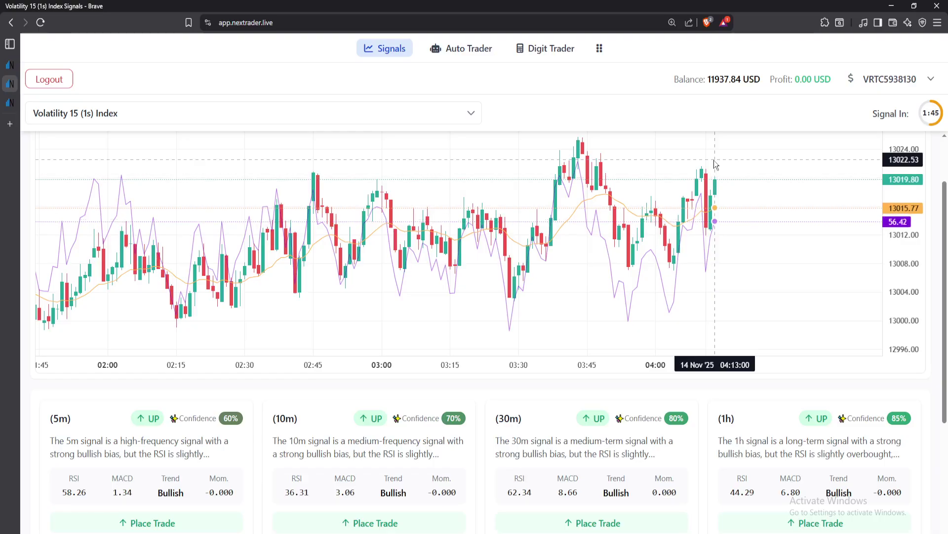
- Zoom the Volatility 15 (1s) Index chart to span about 02:10–04:10 in 10-minute steps
{"action": "scroll", "coordinate": [475, 247], "scroll_direction": "up", "scroll_amount": 2}
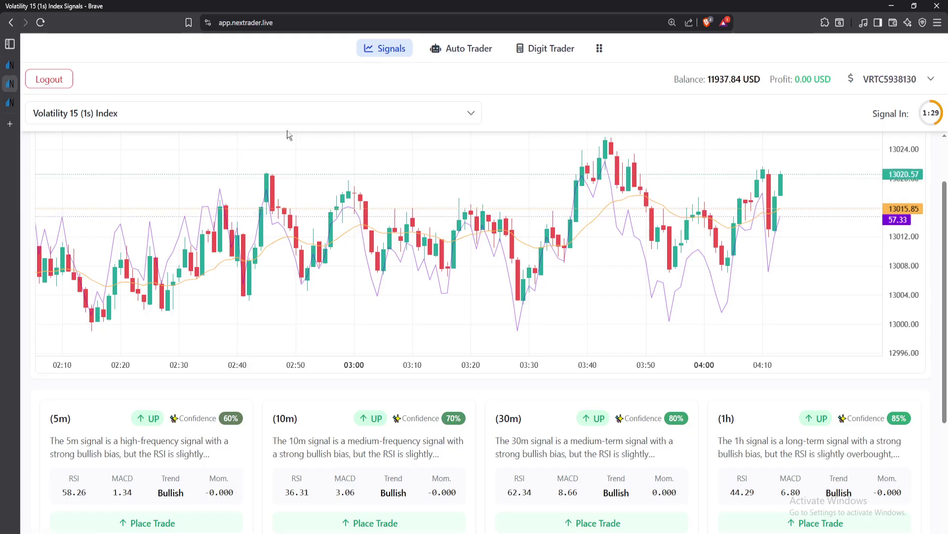
{"action": "left_click", "coordinate": [200, 118]}
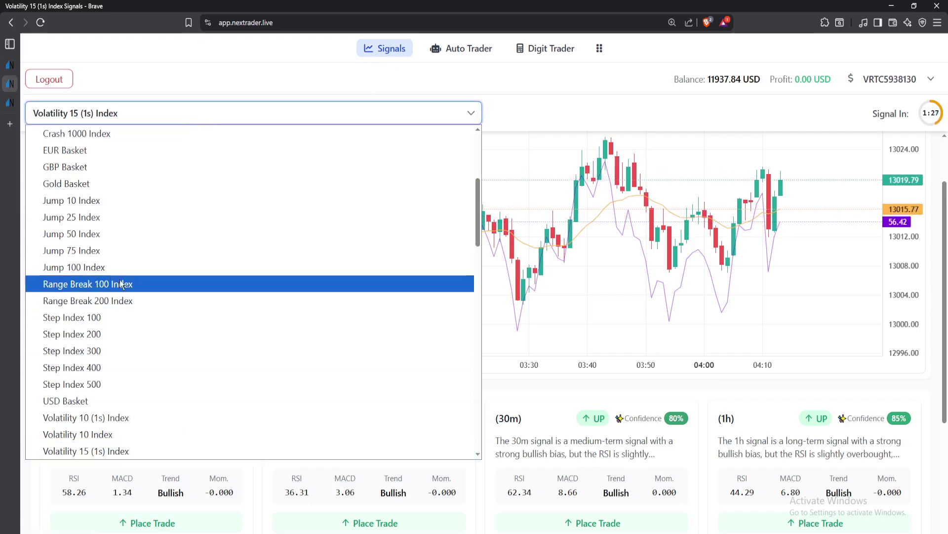
{"action": "scroll", "coordinate": [125, 292], "scroll_direction": "down", "scroll_amount": 15}
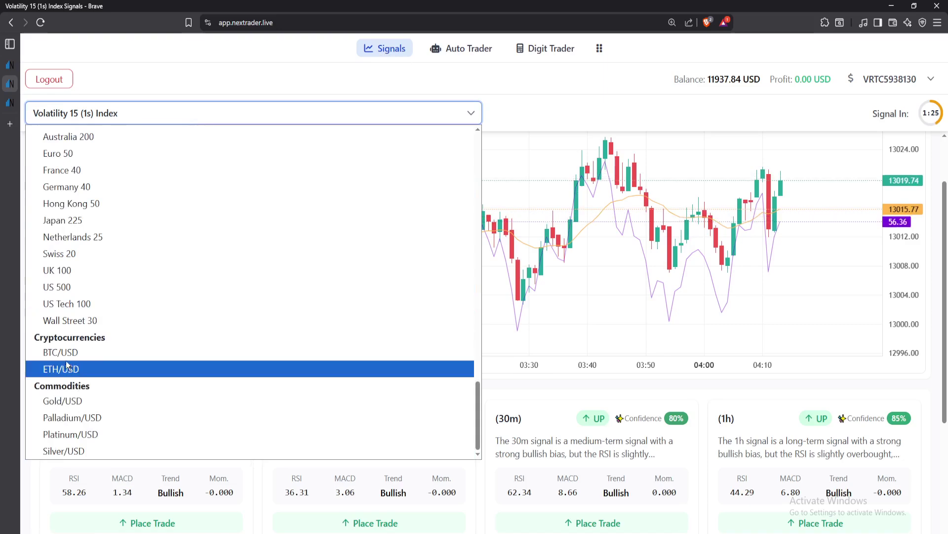
{"action": "scroll", "coordinate": [101, 351], "scroll_direction": "up", "scroll_amount": 5}
{"action": "scroll", "coordinate": [102, 339], "scroll_direction": "up", "scroll_amount": 15}
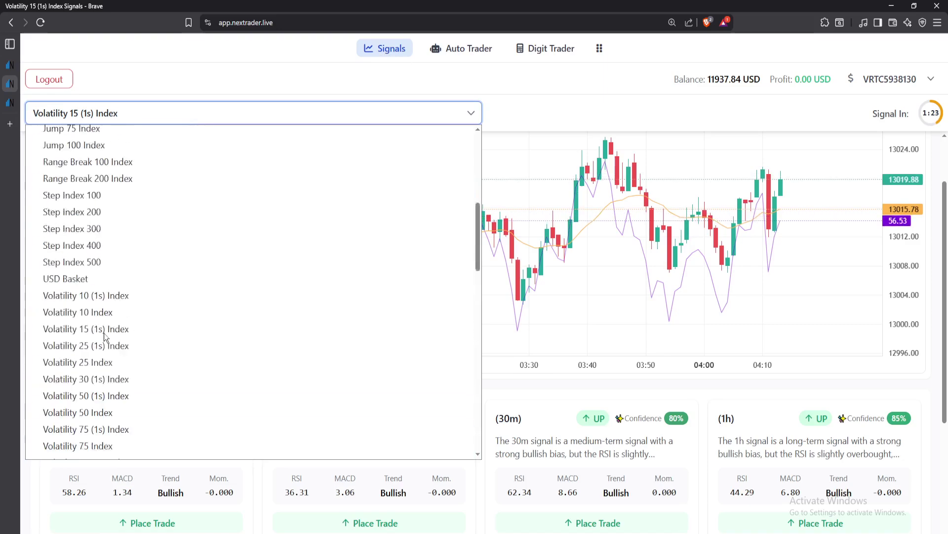
{"action": "scroll", "coordinate": [104, 333], "scroll_direction": "down", "scroll_amount": 10}
{"action": "scroll", "coordinate": [104, 333], "scroll_direction": "down", "scroll_amount": 6}
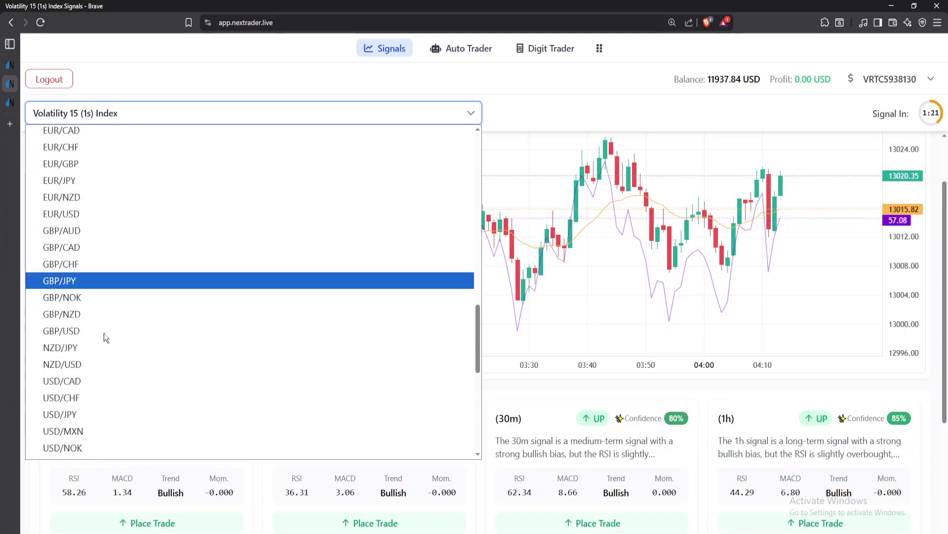
{"action": "scroll", "coordinate": [138, 326], "scroll_direction": "up", "scroll_amount": 5}
{"action": "scroll", "coordinate": [149, 309], "scroll_direction": "up", "scroll_amount": 10}
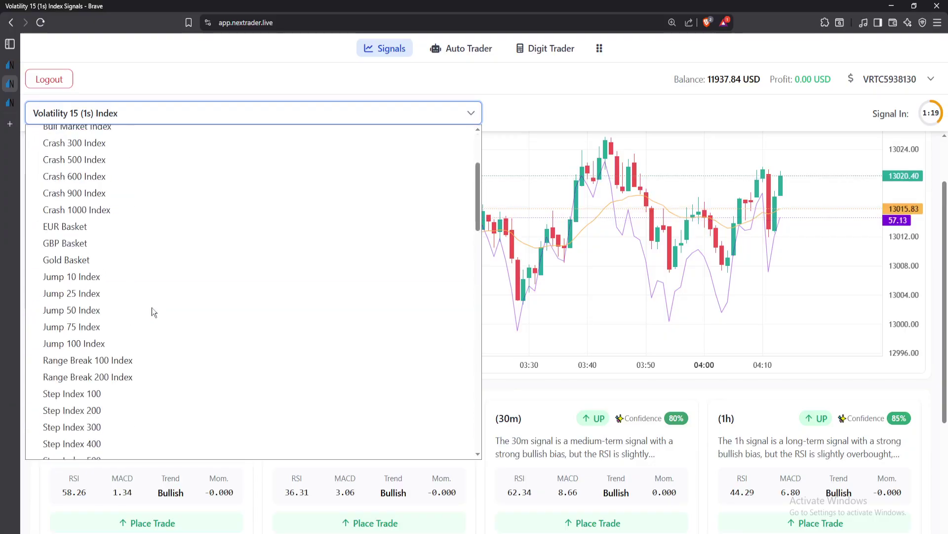
{"action": "left_click", "coordinate": [526, 182]}
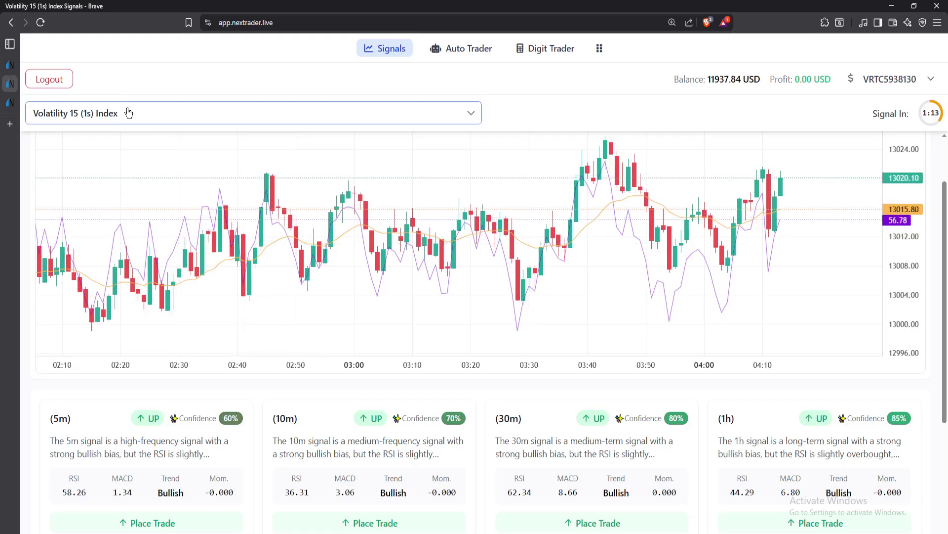
{"action": "left_click_drag", "start_coordinate": [673, 82], "coordinate": [918, 82]}
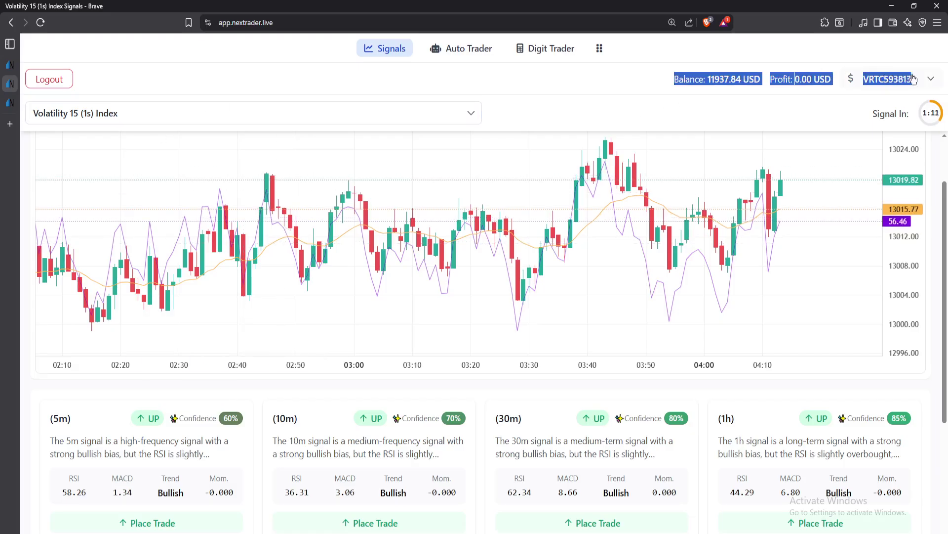
{"action": "left_click", "coordinate": [701, 76]}
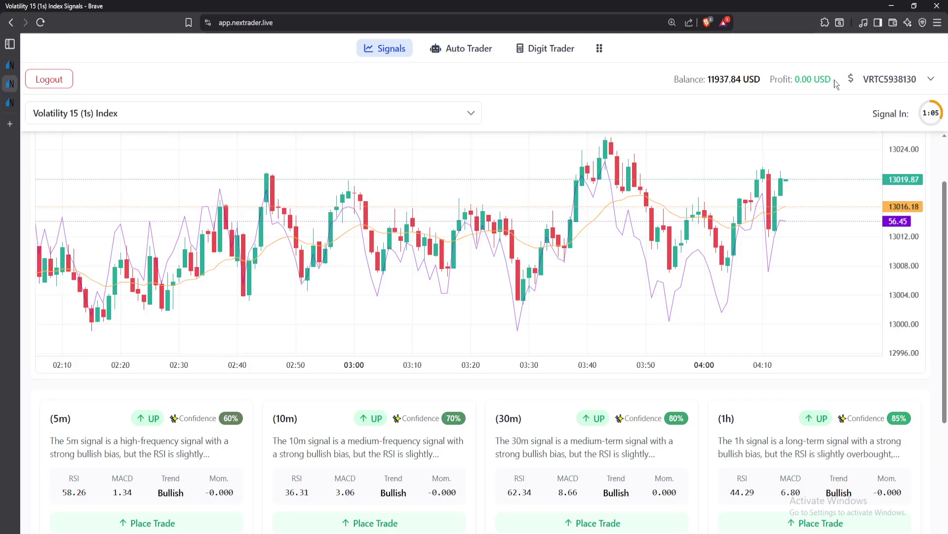
{"action": "left_click_drag", "start_coordinate": [835, 79], "coordinate": [798, 89]}
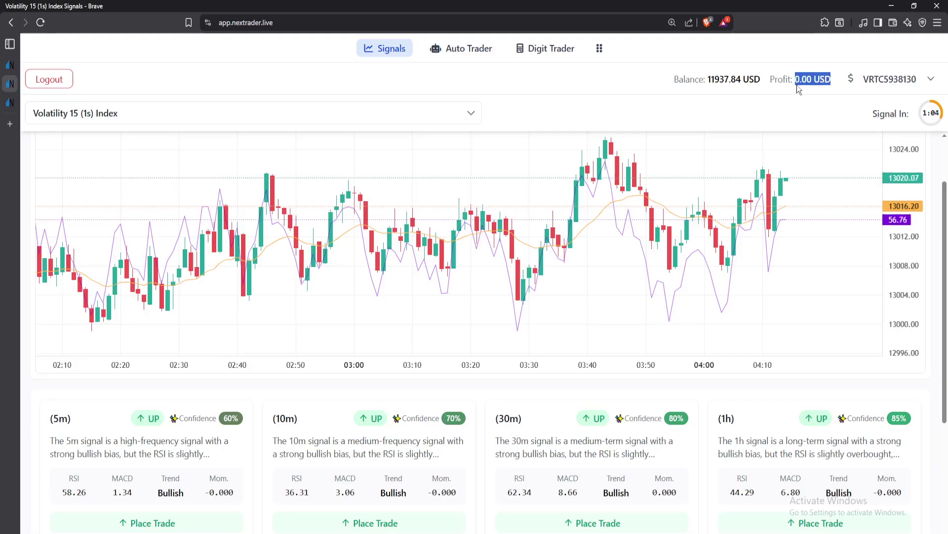
{"action": "left_click", "coordinate": [892, 78]}
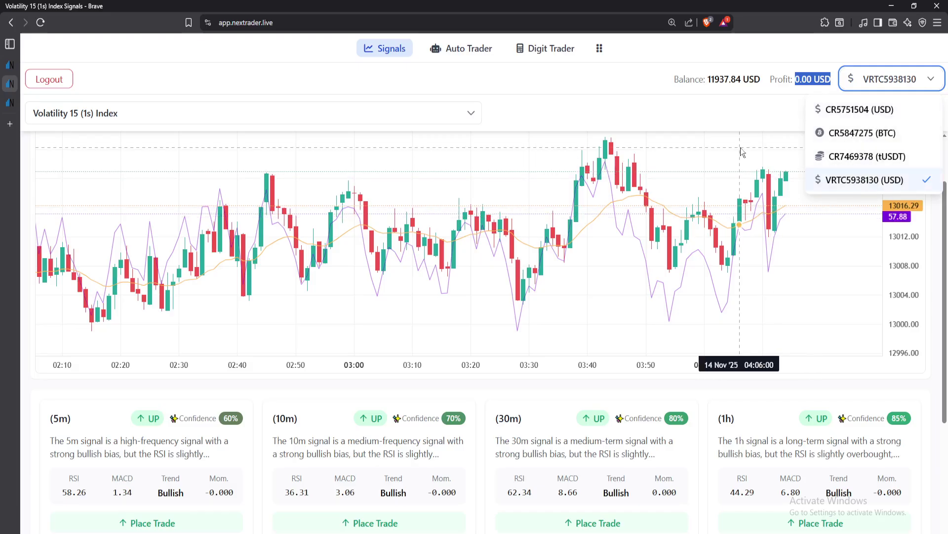
{"action": "left_click", "coordinate": [868, 180]}
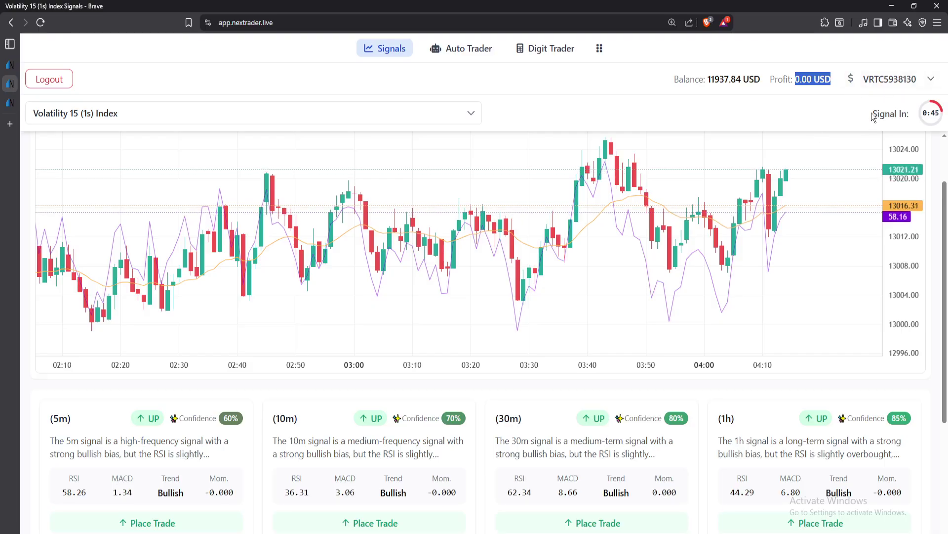
{"action": "left_click_drag", "start_coordinate": [873, 114], "coordinate": [944, 116]}
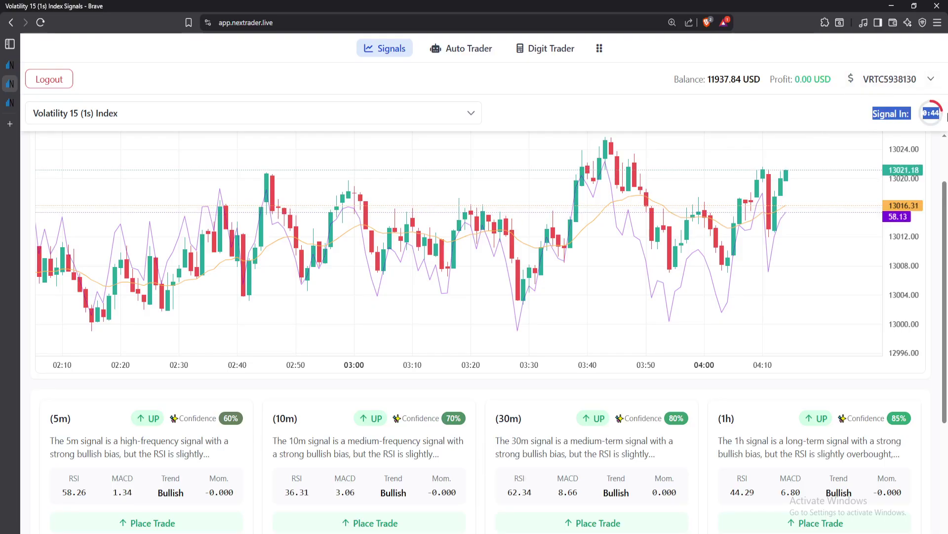
{"action": "left_click", "coordinate": [902, 96]}
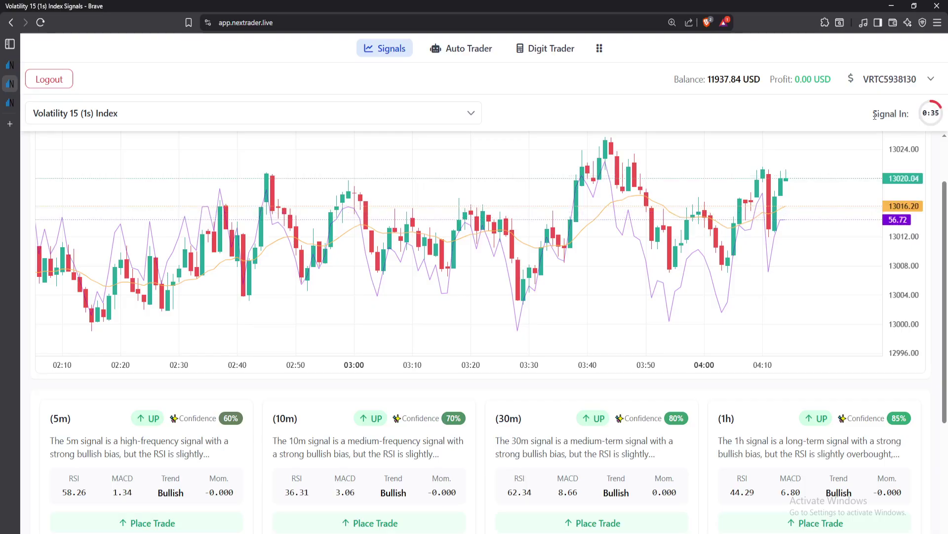
{"action": "triple_click", "coordinate": [925, 113]}
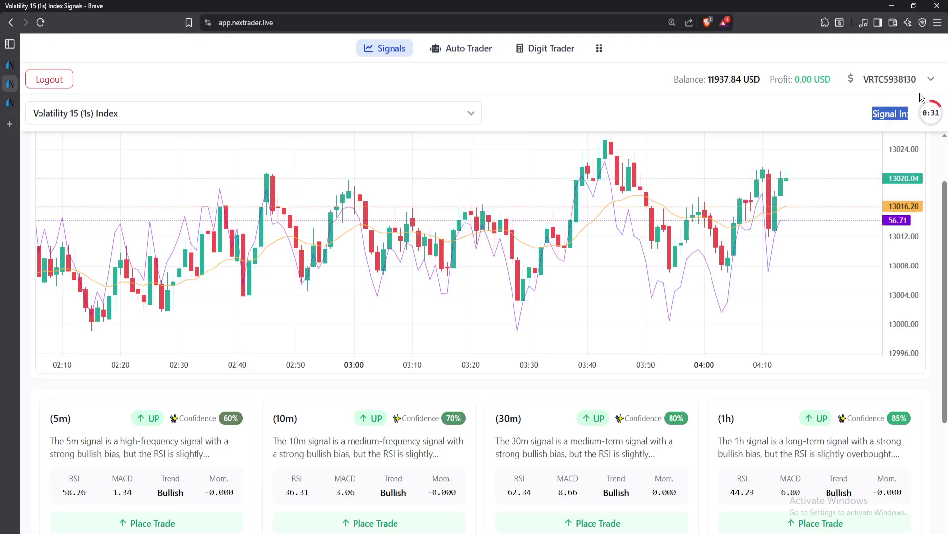
{"action": "scroll", "coordinate": [613, 258], "scroll_direction": "down", "scroll_amount": 2}
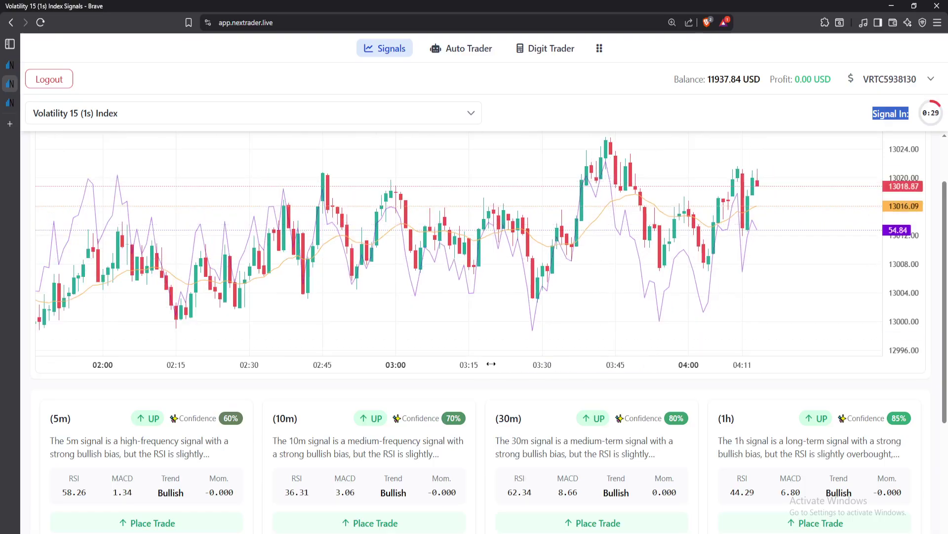
{"action": "scroll", "coordinate": [259, 416], "scroll_direction": "down", "scroll_amount": 2}
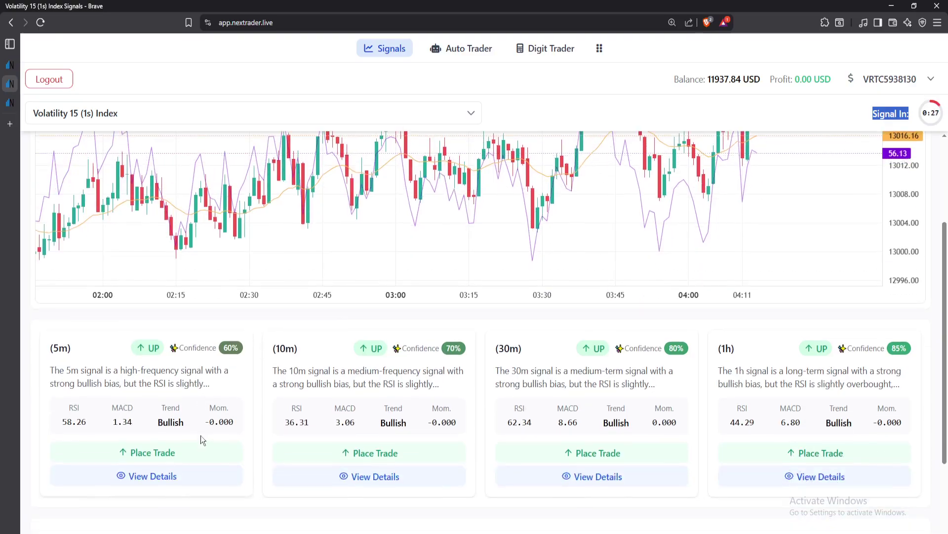
{"action": "scroll", "coordinate": [372, 391], "scroll_direction": "up", "scroll_amount": 4}
{"action": "scroll", "coordinate": [770, 190], "scroll_direction": "up", "scroll_amount": 2}
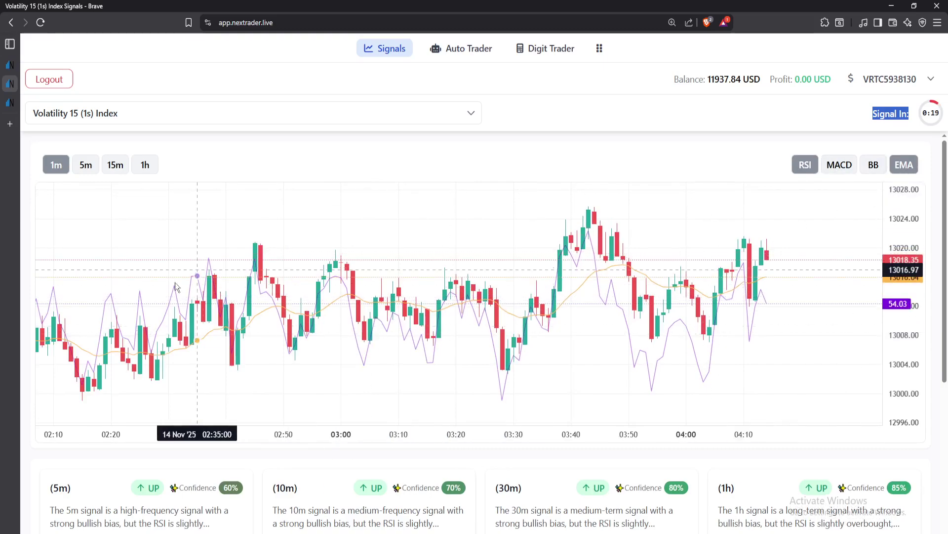
{"action": "scroll", "coordinate": [652, 267], "scroll_direction": "up", "scroll_amount": 3}
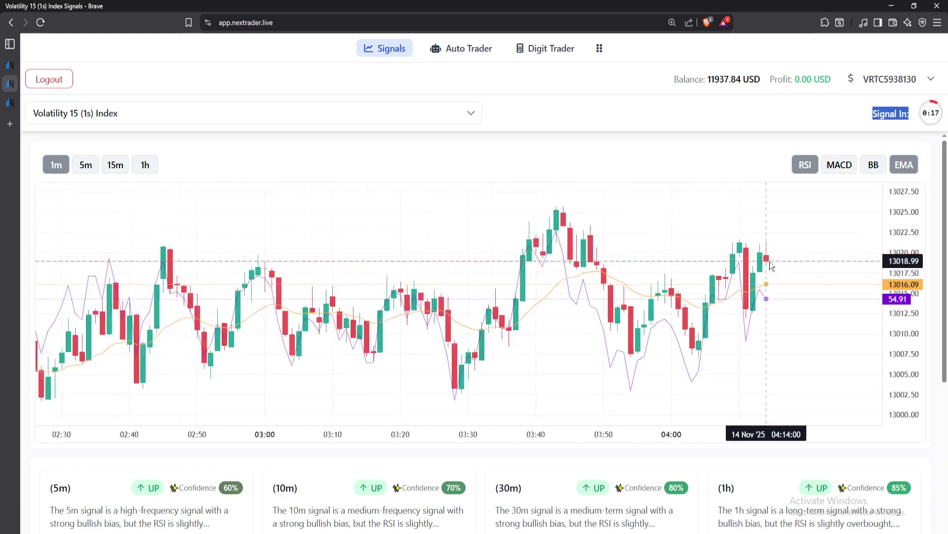
{"action": "scroll", "coordinate": [761, 264], "scroll_direction": "up", "scroll_amount": 1}
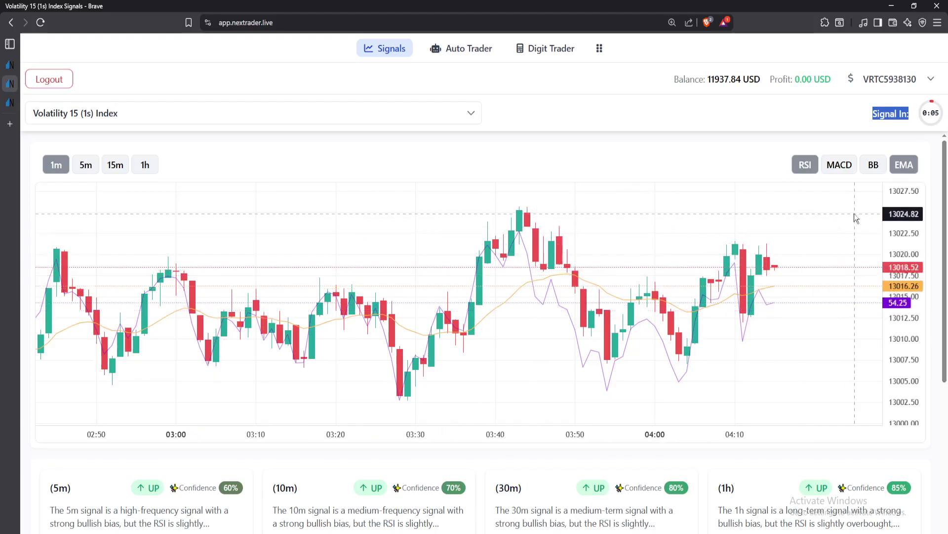
{"action": "left_click", "coordinate": [914, 115]}
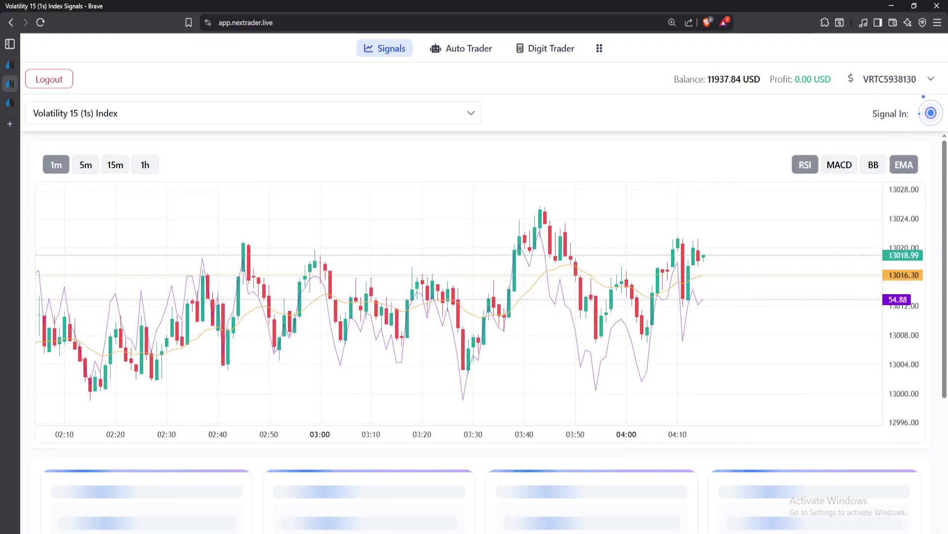
- Scroll down to the refreshed signal cards, with 5m now DOWN, and the empty Active Trades list
{"action": "scroll", "coordinate": [345, 499], "scroll_direction": "down", "scroll_amount": 4}
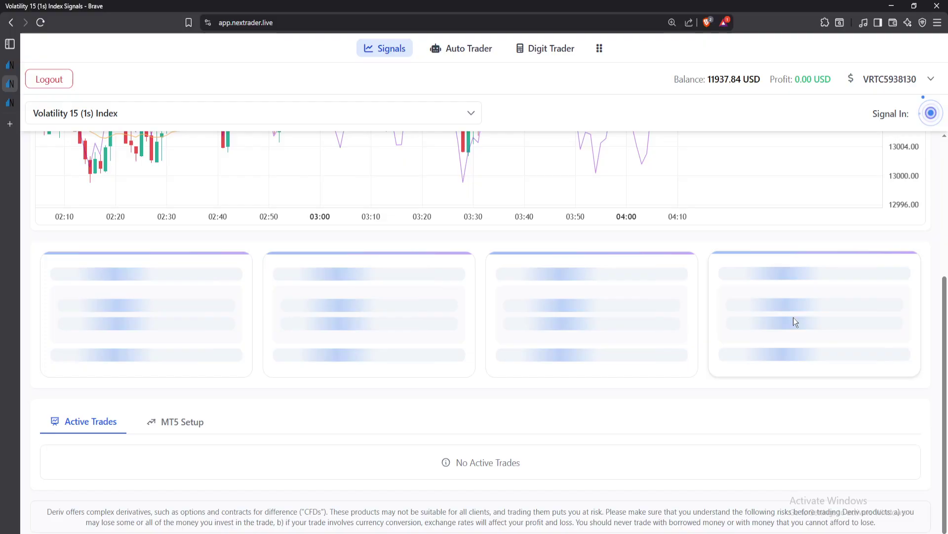
{"action": "scroll", "coordinate": [733, 268], "scroll_direction": "up", "scroll_amount": 3}
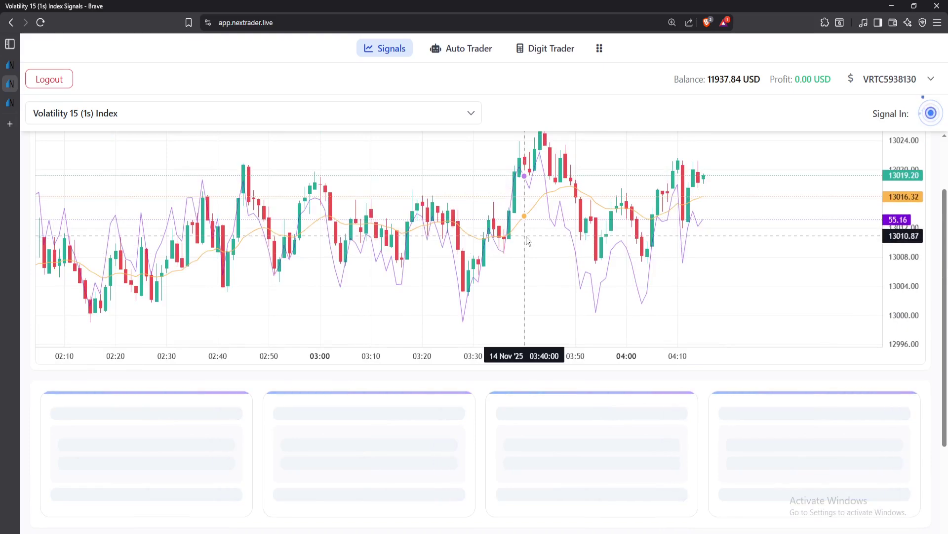
{"action": "scroll", "coordinate": [523, 253], "scroll_direction": "down", "scroll_amount": 2}
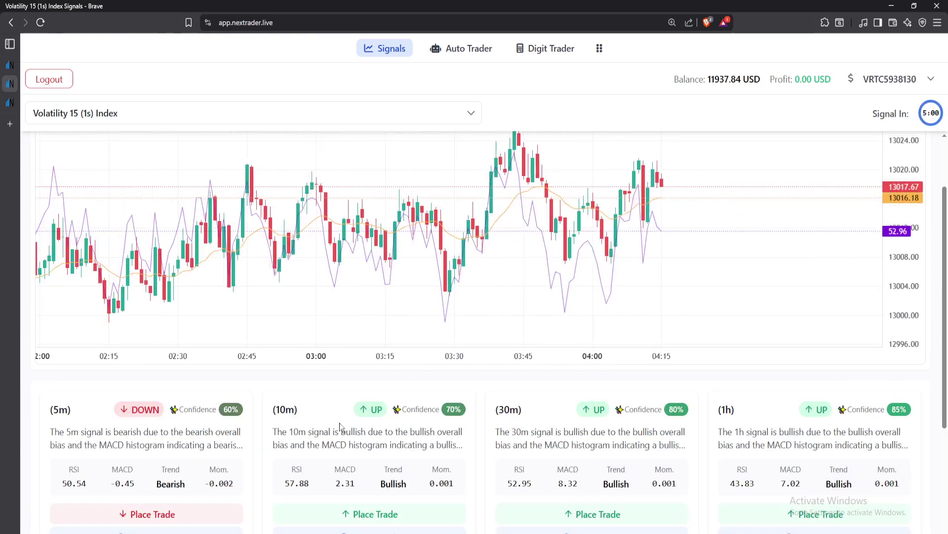
{"action": "scroll", "coordinate": [281, 426], "scroll_direction": "down", "scroll_amount": 1}
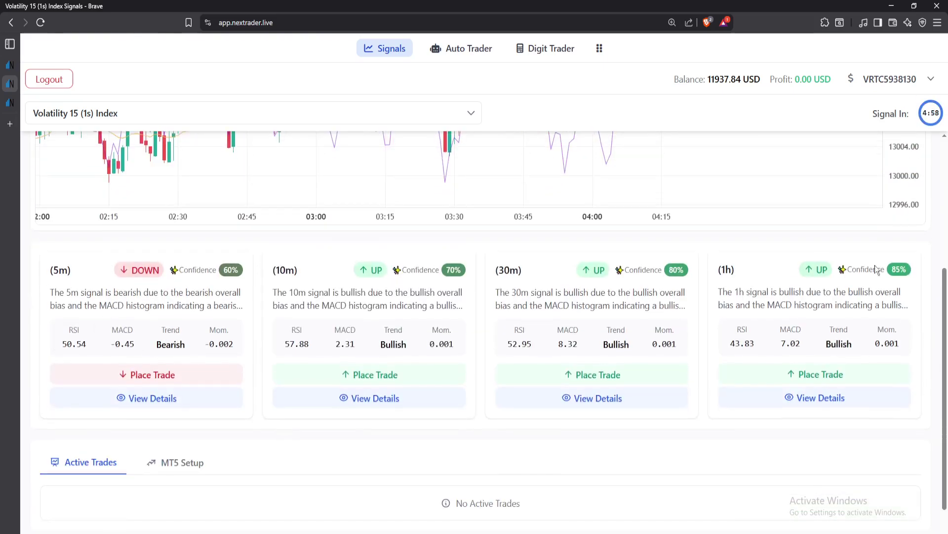
{"action": "scroll", "coordinate": [262, 336], "scroll_direction": "down", "scroll_amount": 1}
{"action": "scroll", "coordinate": [257, 331], "scroll_direction": "down", "scroll_amount": 1}
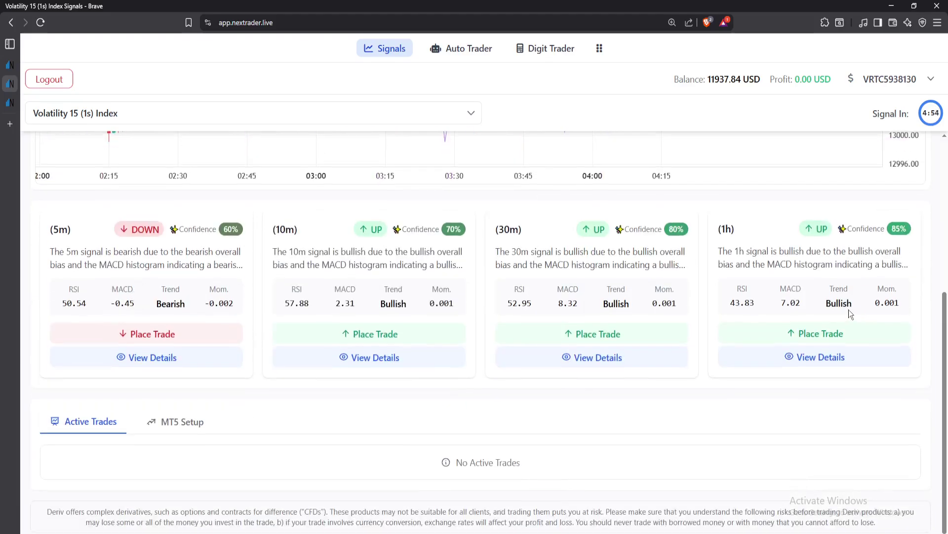
{"action": "mouse_move", "coordinate": [11, 301]}
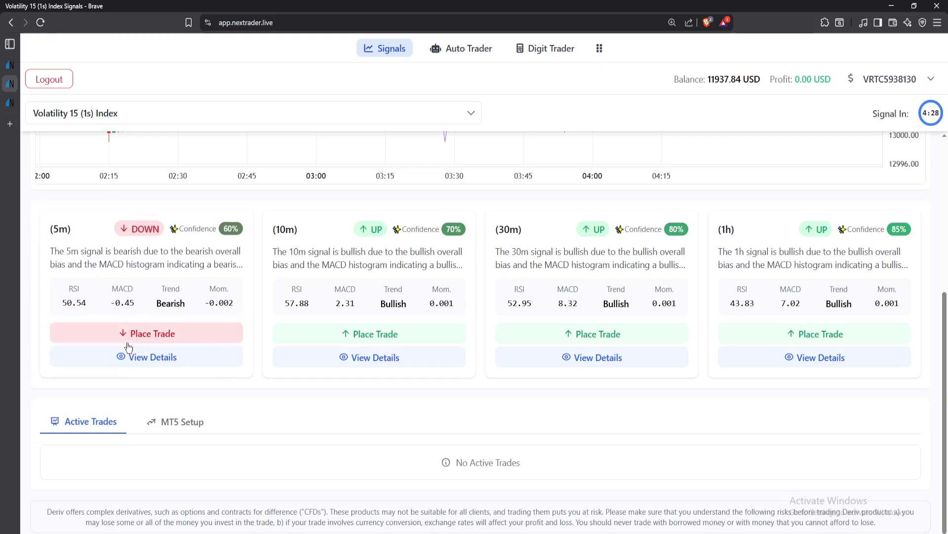
- Open the 5m DOWN signal's full details and expand its Market Context section
{"action": "left_click", "coordinate": [151, 358]}
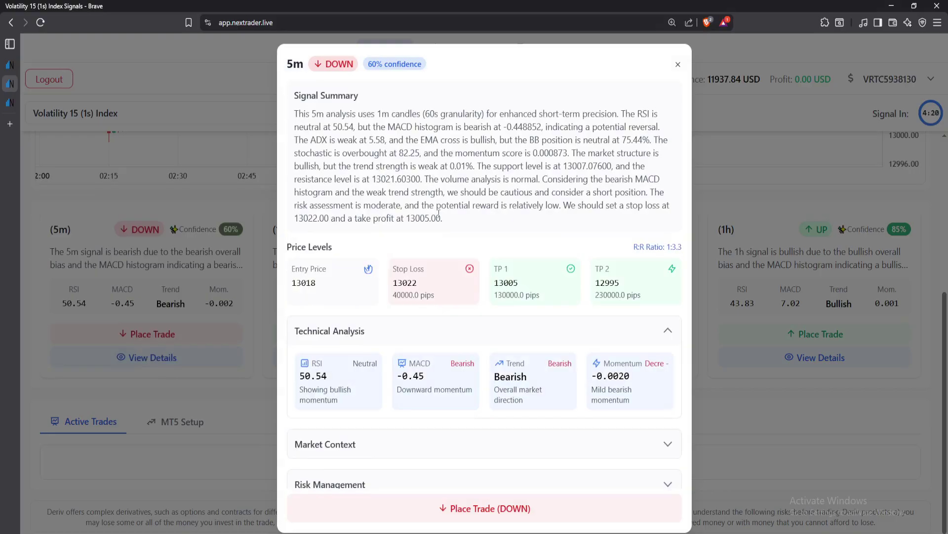
{"action": "scroll", "coordinate": [439, 214], "scroll_direction": "down", "scroll_amount": 1}
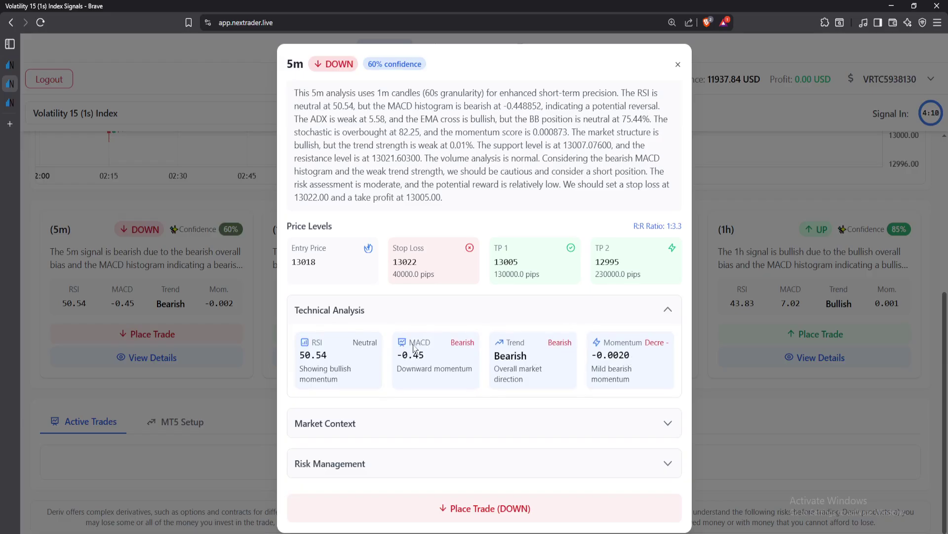
{"action": "left_click", "coordinate": [668, 424]}
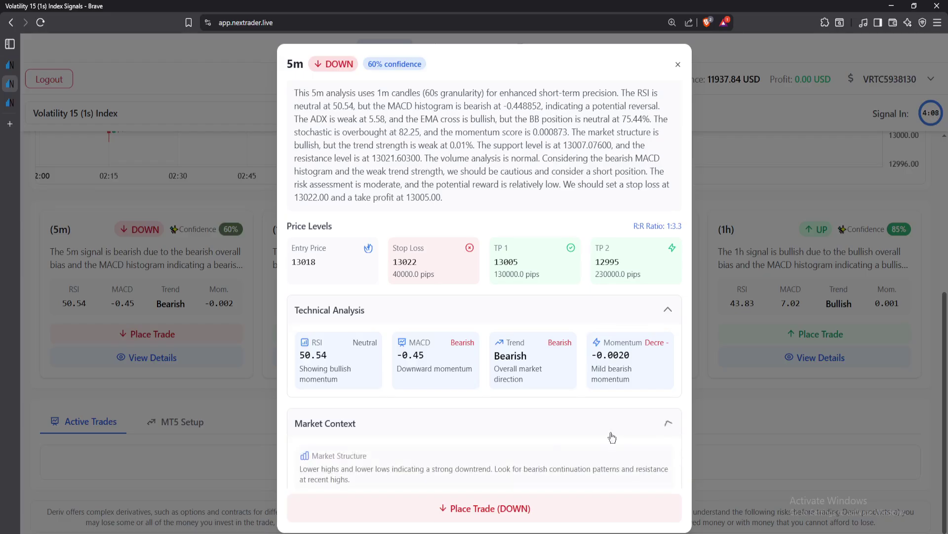
{"action": "scroll", "coordinate": [347, 452], "scroll_direction": "down", "scroll_amount": 3}
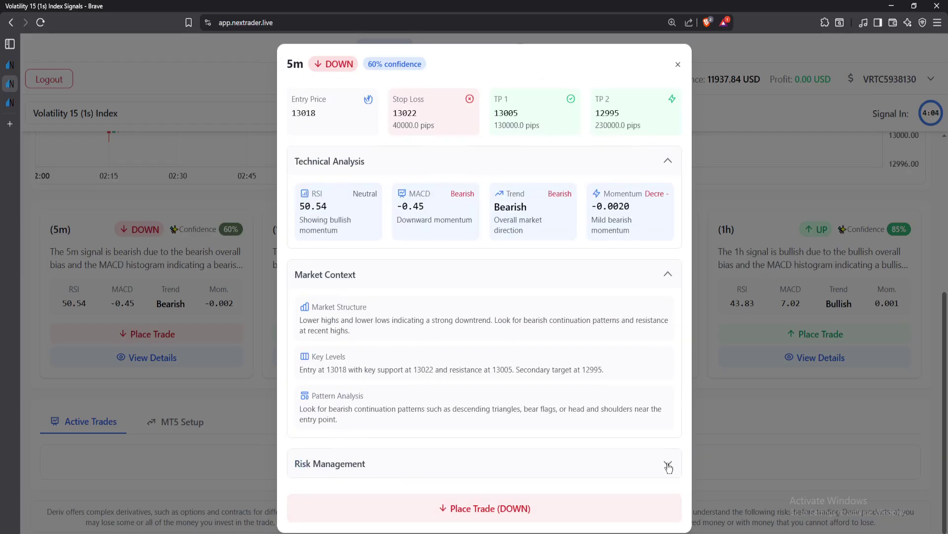
- Expand Risk Management, read the risk guidance, then close the 5m signal details
{"action": "left_click", "coordinate": [651, 469]}
{"action": "scroll", "coordinate": [355, 363], "scroll_direction": "down", "scroll_amount": 2}
{"action": "scroll", "coordinate": [366, 381], "scroll_direction": "down", "scroll_amount": 1}
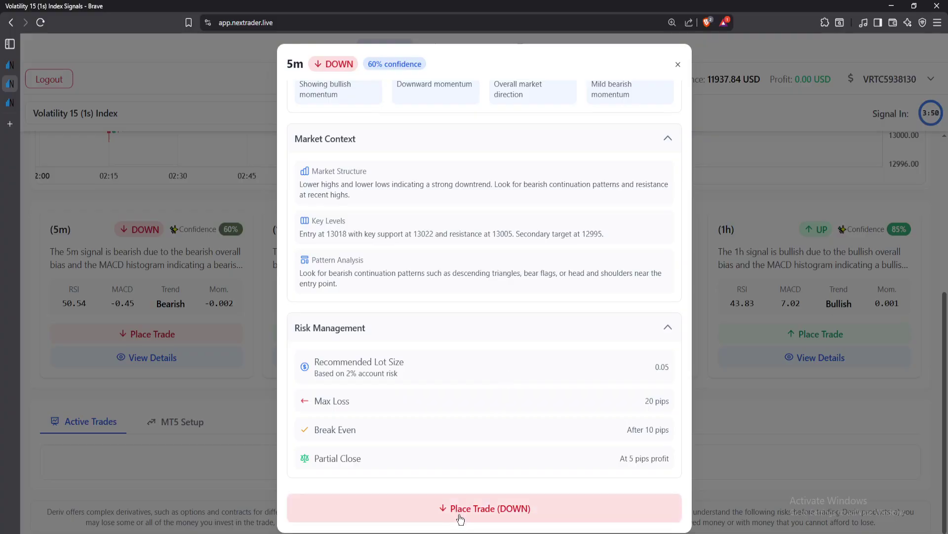
{"action": "left_click", "coordinate": [678, 65]}
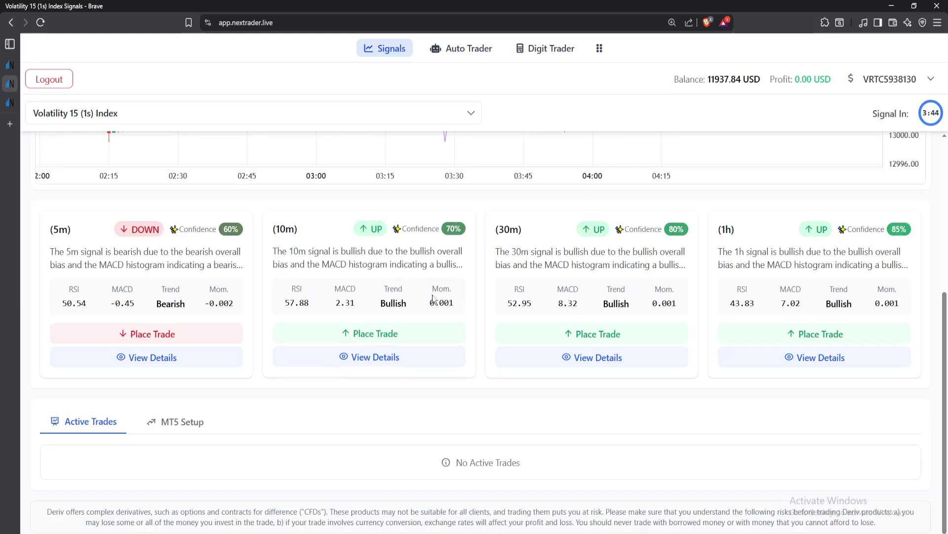
- Open the 30m UP signal's details and highlight its summary, entry, stop loss and take-profit values
{"action": "scroll", "coordinate": [617, 349], "scroll_direction": "up", "scroll_amount": 1}
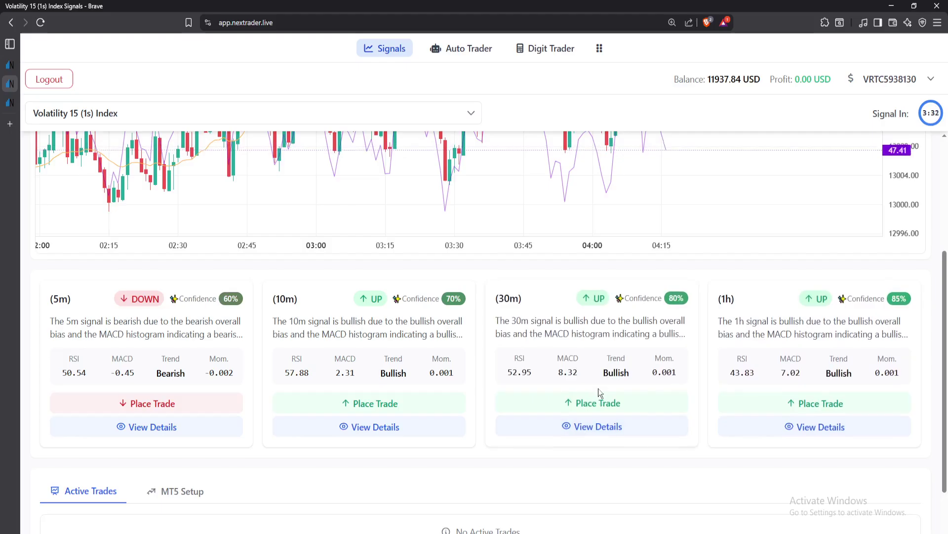
{"action": "left_click", "coordinate": [581, 427]}
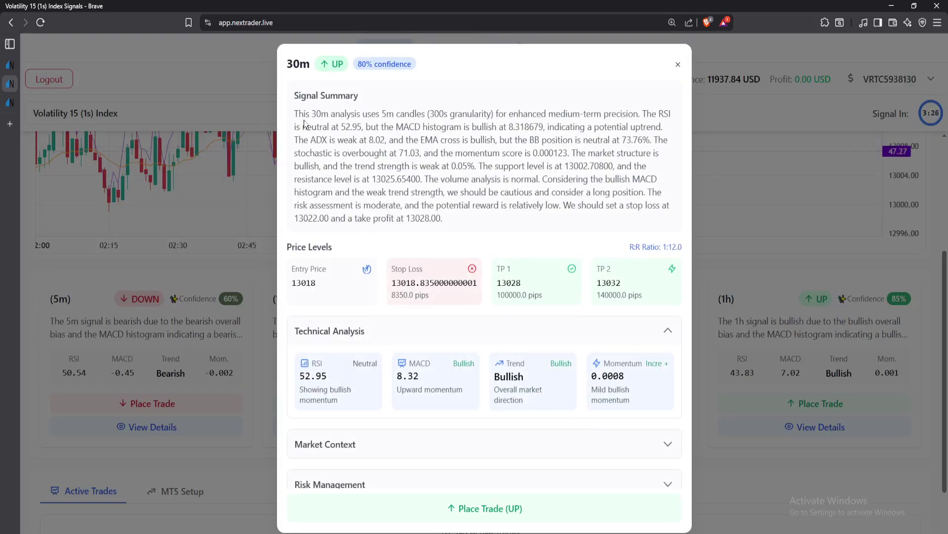
{"action": "left_click_drag", "start_coordinate": [295, 115], "coordinate": [574, 227]}
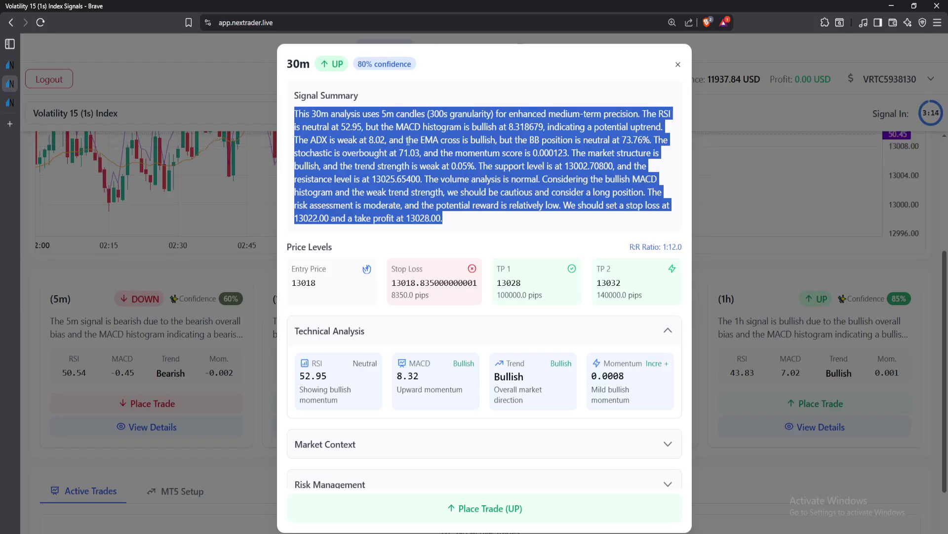
{"action": "left_click", "coordinate": [326, 280]}
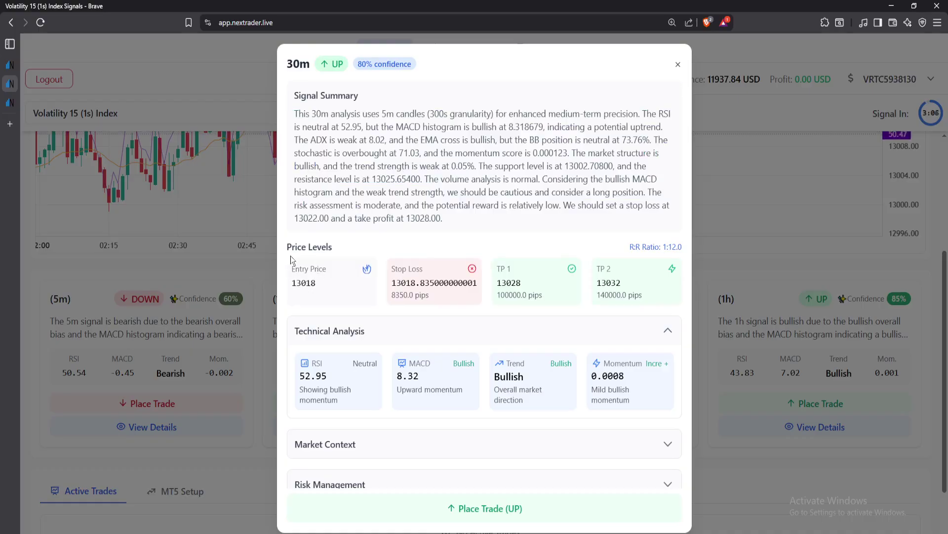
{"action": "left_click_drag", "start_coordinate": [322, 280], "coordinate": [296, 267]}
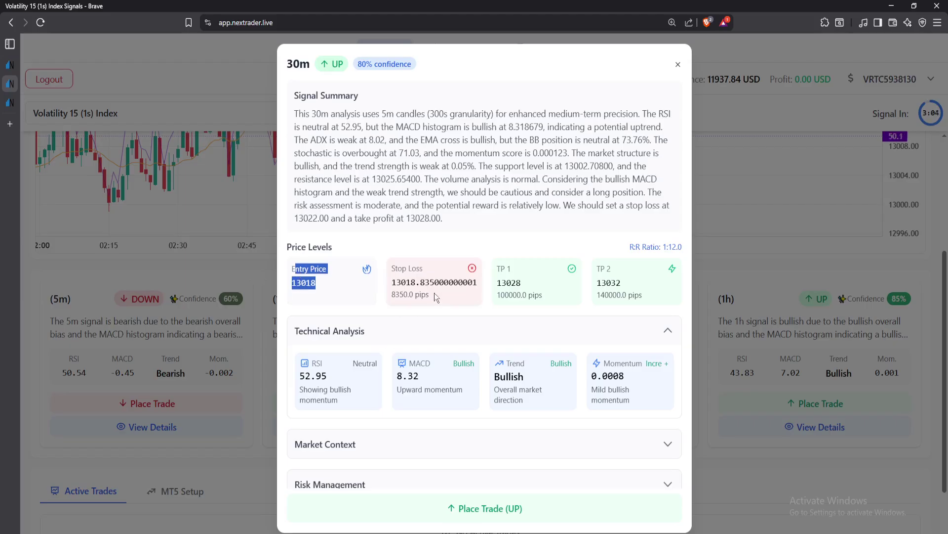
{"action": "left_click_drag", "start_coordinate": [391, 268], "coordinate": [497, 267]}
{"action": "left_click_drag", "start_coordinate": [650, 287], "coordinate": [574, 257]}
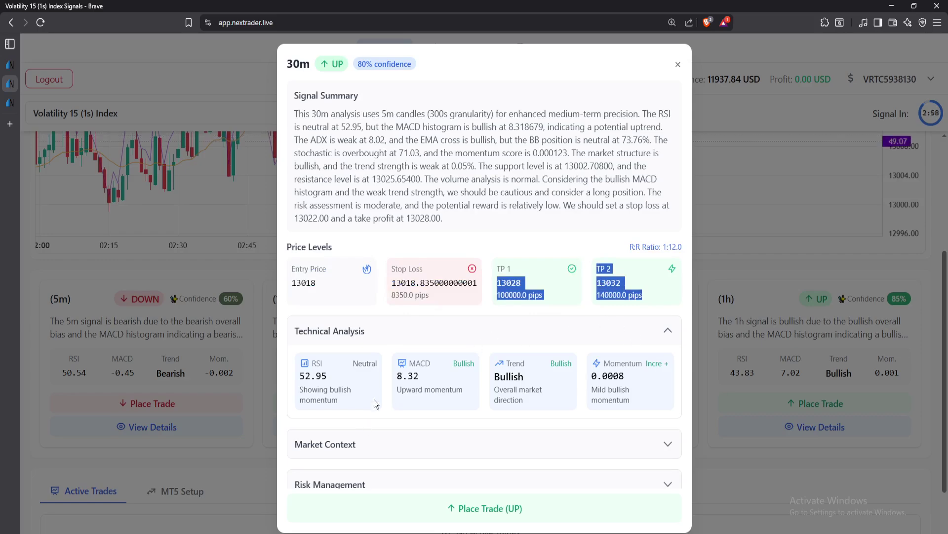
- Expand the 30m Market Context and Risk Management sections, showing 0.1 lot and 30-pip max loss
{"action": "scroll", "coordinate": [380, 385], "scroll_direction": "down", "scroll_amount": 1}
{"action": "scroll", "coordinate": [380, 382], "scroll_direction": "down", "scroll_amount": 1}
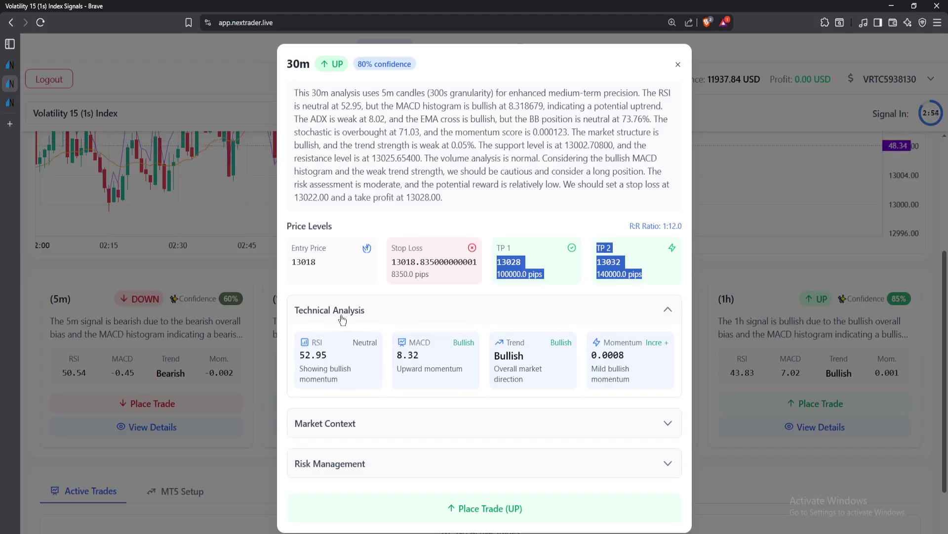
{"action": "left_click", "coordinate": [544, 420]}
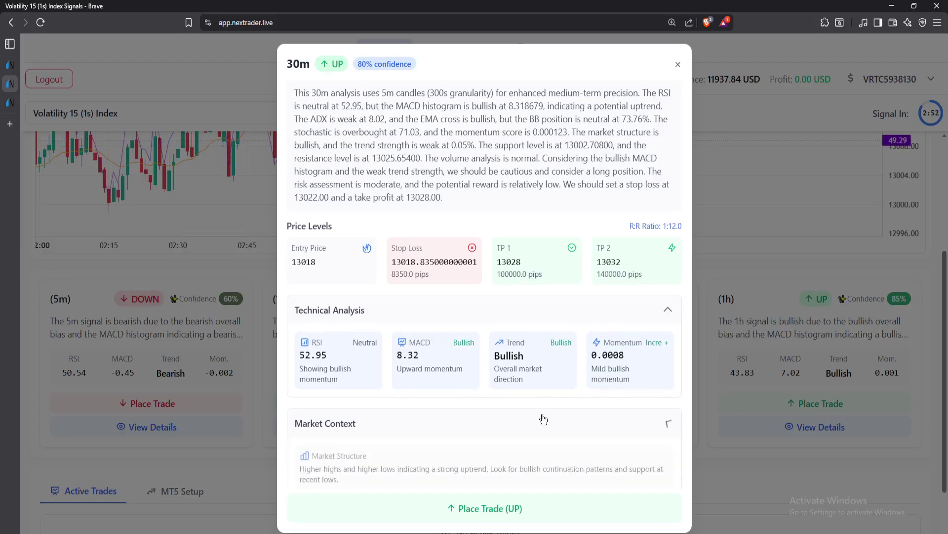
{"action": "scroll", "coordinate": [424, 383], "scroll_direction": "down", "scroll_amount": 3}
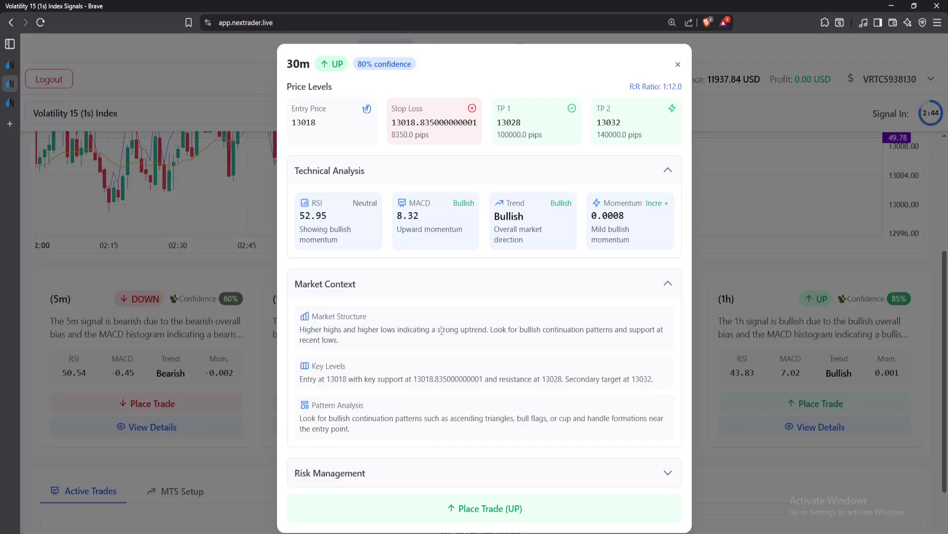
{"action": "scroll", "coordinate": [428, 399], "scroll_direction": "down", "scroll_amount": 1}
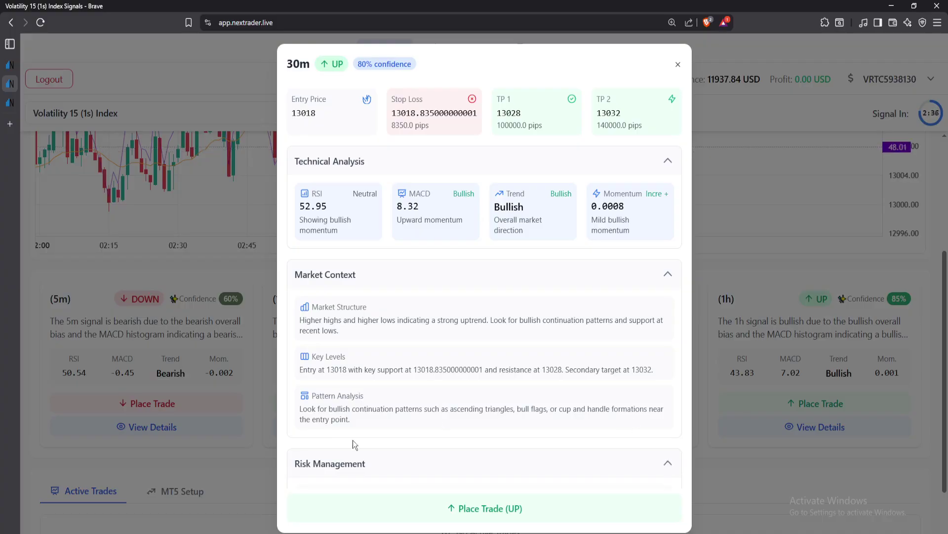
{"action": "left_click", "coordinate": [375, 465]}
{"action": "scroll", "coordinate": [375, 466], "scroll_direction": "down", "scroll_amount": 2}
{"action": "scroll", "coordinate": [376, 445], "scroll_direction": "down", "scroll_amount": 2}
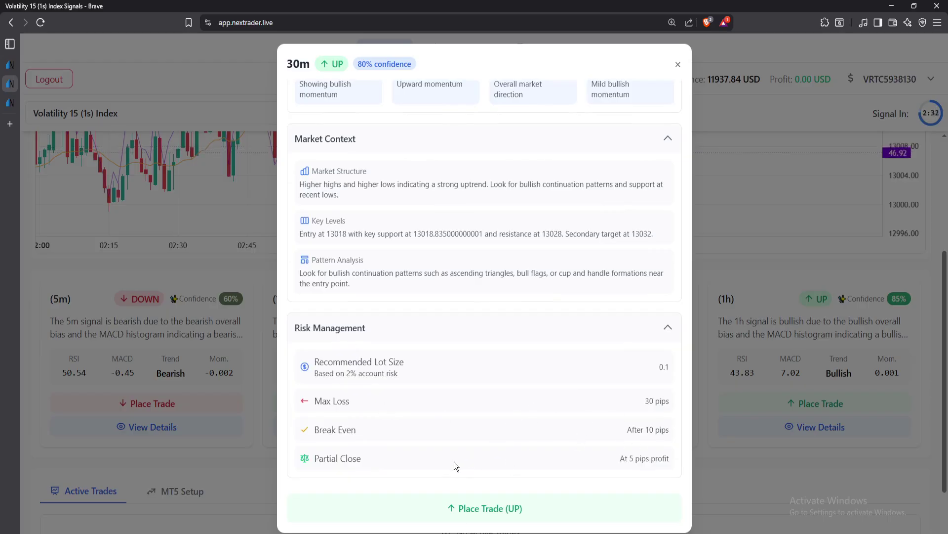
- Open an UP trade on the 30m signal with a 1000 stake
{"action": "left_click", "coordinate": [466, 509]}
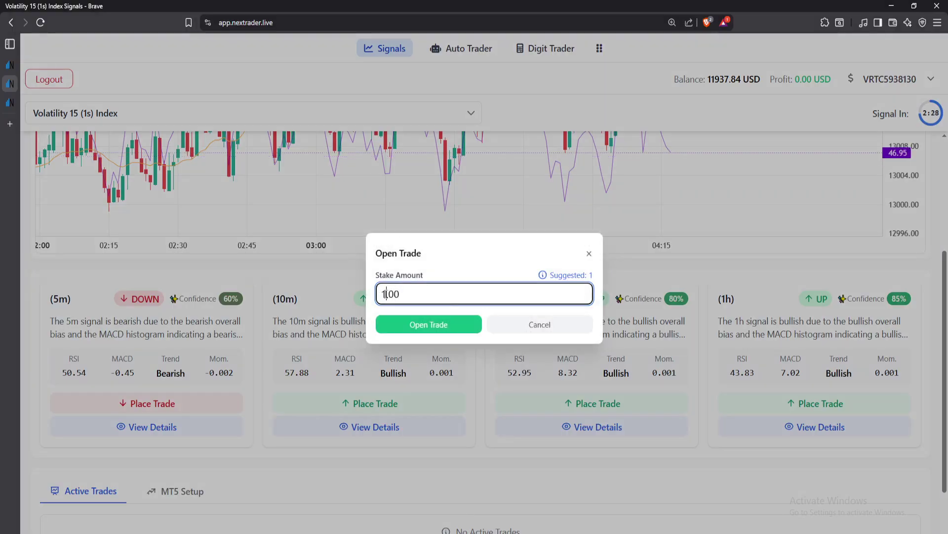
{"action": "left_click", "coordinate": [387, 294]}
{"action": "type", "text": "000"}
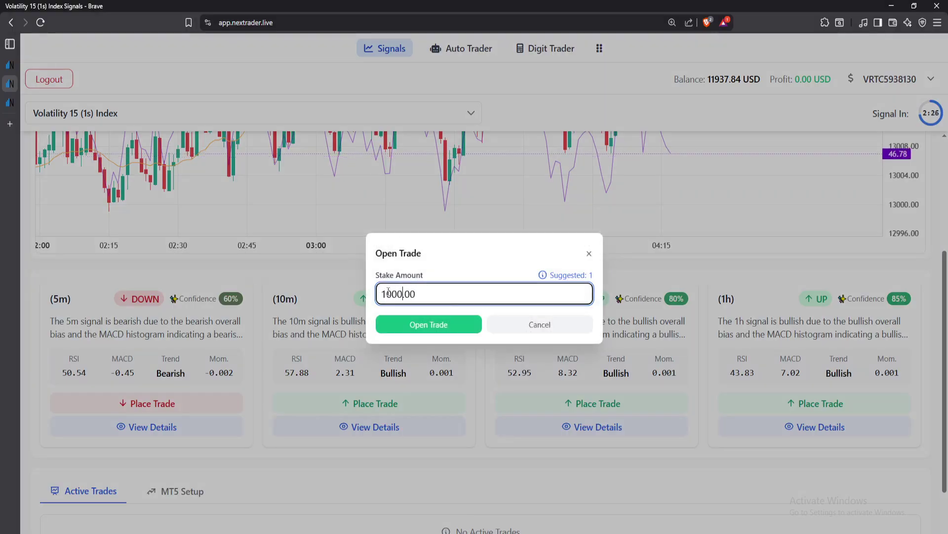
{"action": "left_click", "coordinate": [423, 325]}
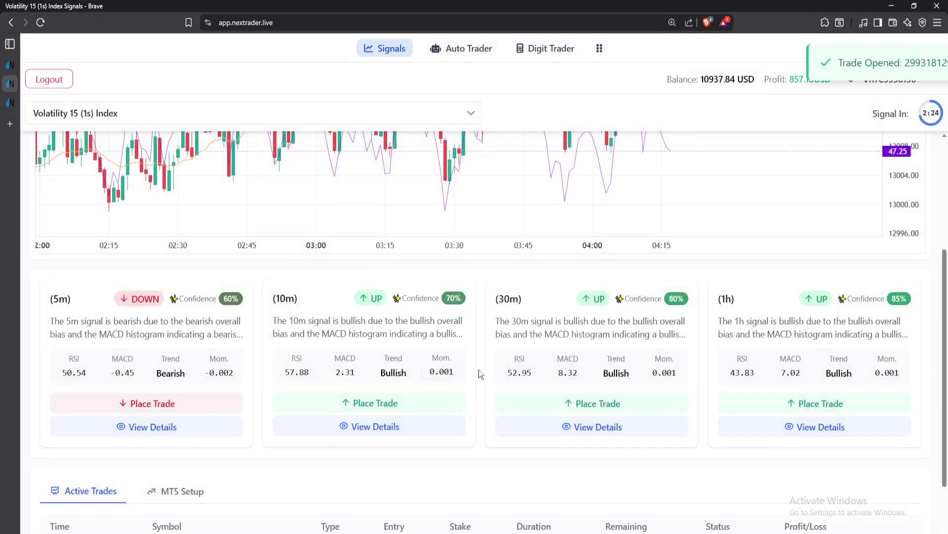
- Scroll to Active Trades and highlight the new trade's running profit of -259.10 USD
{"action": "scroll", "coordinate": [647, 391], "scroll_direction": "down", "scroll_amount": 2}
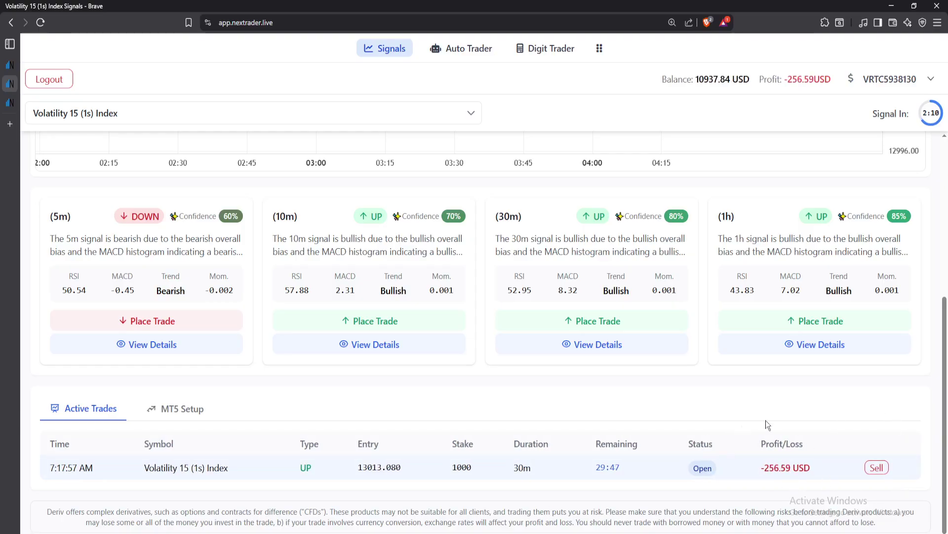
{"action": "scroll", "coordinate": [766, 420], "scroll_direction": "up", "scroll_amount": 5}
{"action": "scroll", "coordinate": [766, 412], "scroll_direction": "down", "scroll_amount": 2}
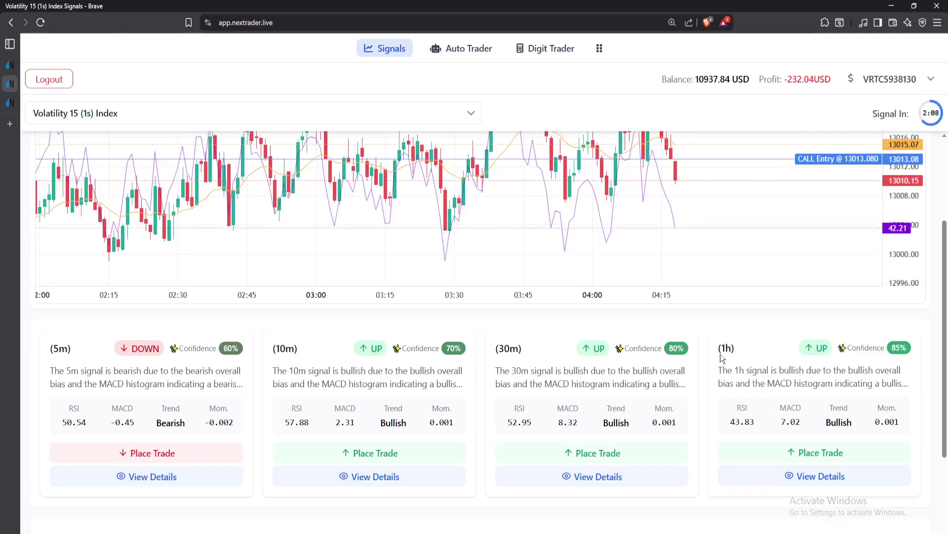
{"action": "scroll", "coordinate": [741, 371], "scroll_direction": "down", "scroll_amount": 3}
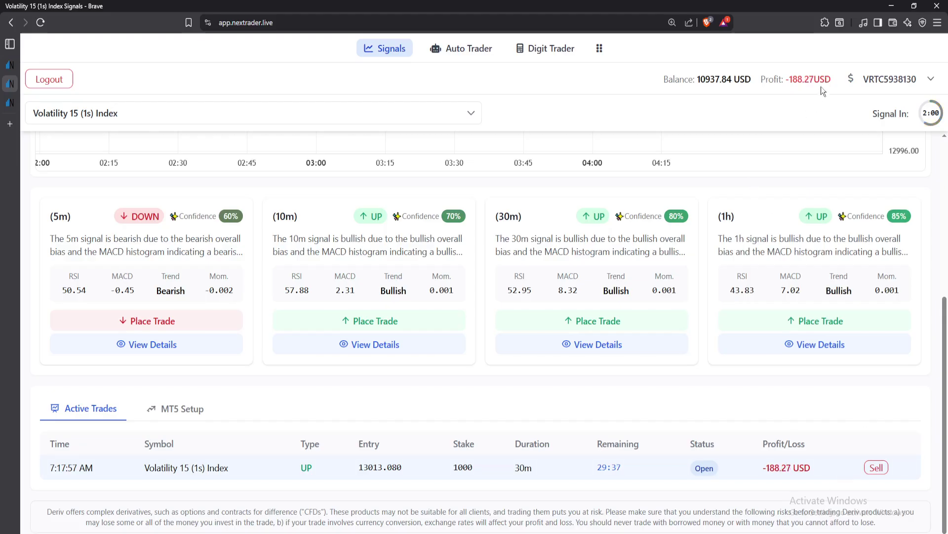
{"action": "left_click_drag", "start_coordinate": [832, 80], "coordinate": [791, 141]}
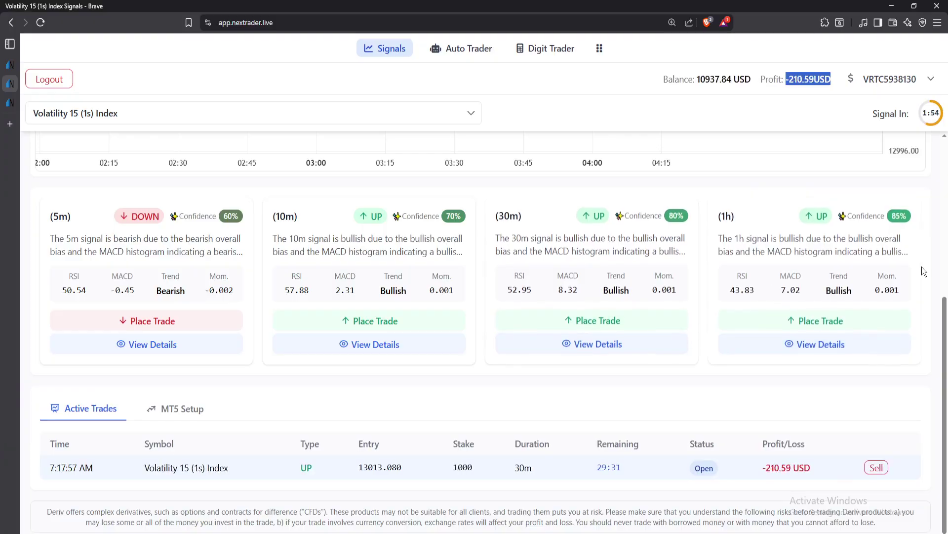
- Open the 1h UP signal's details (85% confidence) and expand Market Context and Risk Management
{"action": "left_click", "coordinate": [810, 344]}
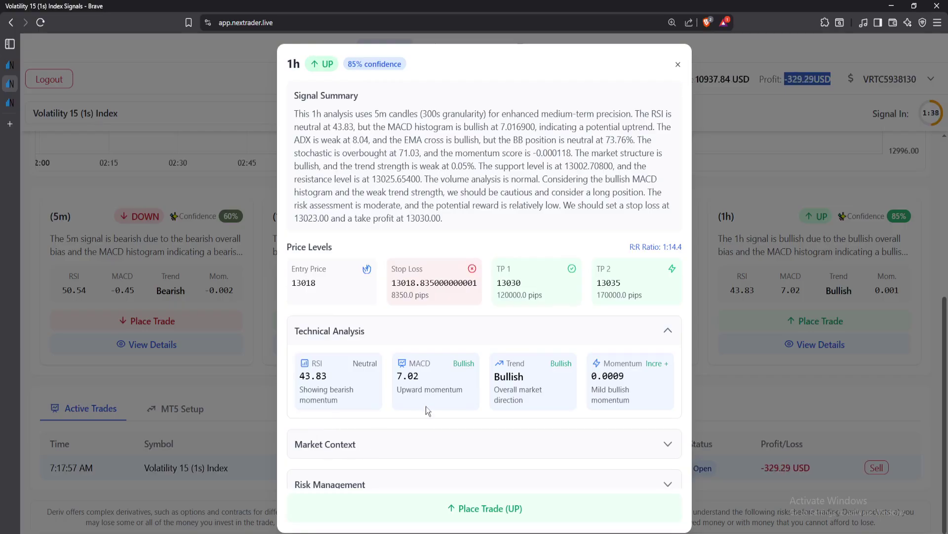
{"action": "scroll", "coordinate": [437, 405], "scroll_direction": "down", "scroll_amount": 1}
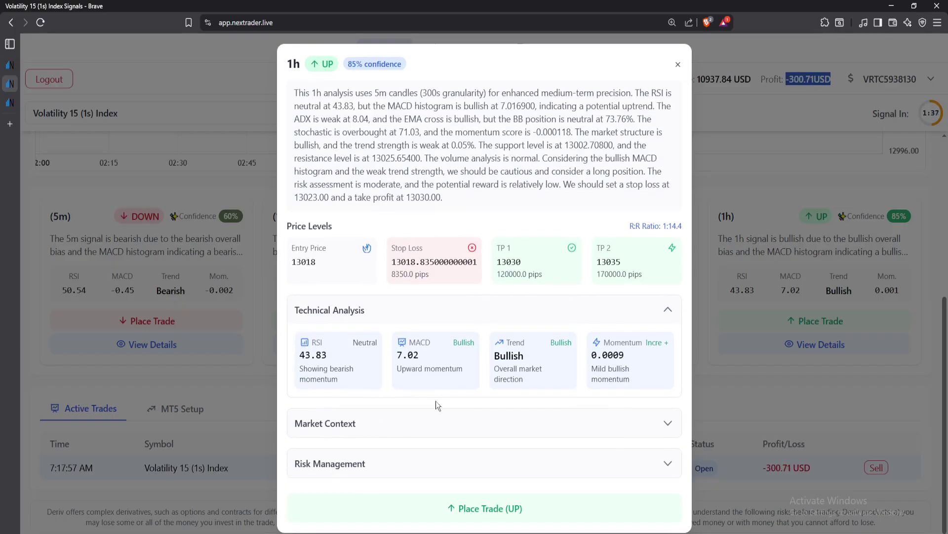
{"action": "left_click", "coordinate": [389, 424]}
{"action": "scroll", "coordinate": [376, 420], "scroll_direction": "down", "scroll_amount": 3}
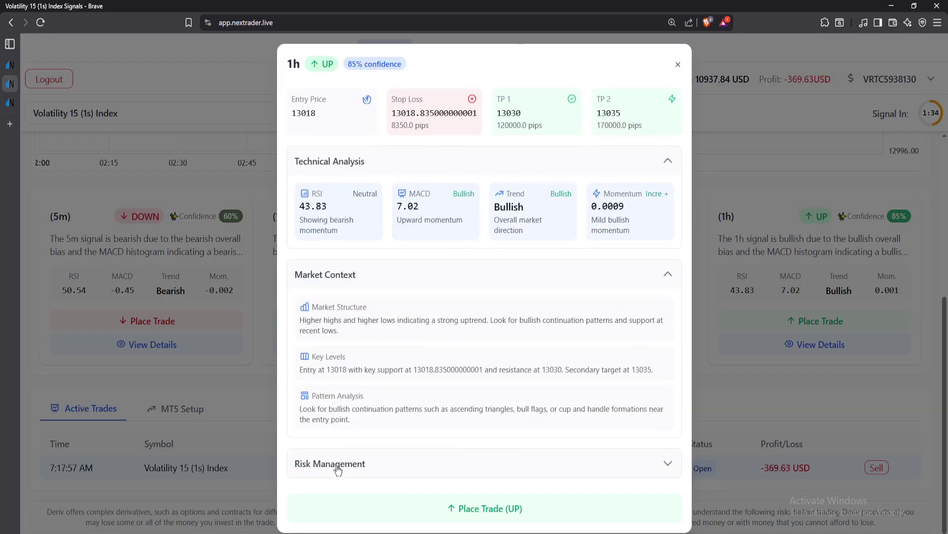
{"action": "left_click_drag", "start_coordinate": [330, 464], "coordinate": [335, 465]}
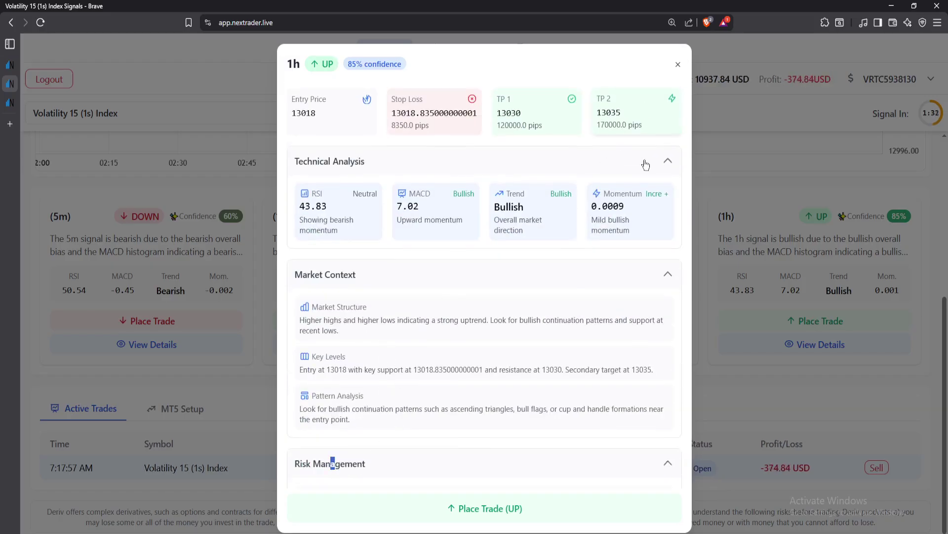
{"action": "left_click", "coordinate": [438, 512]}
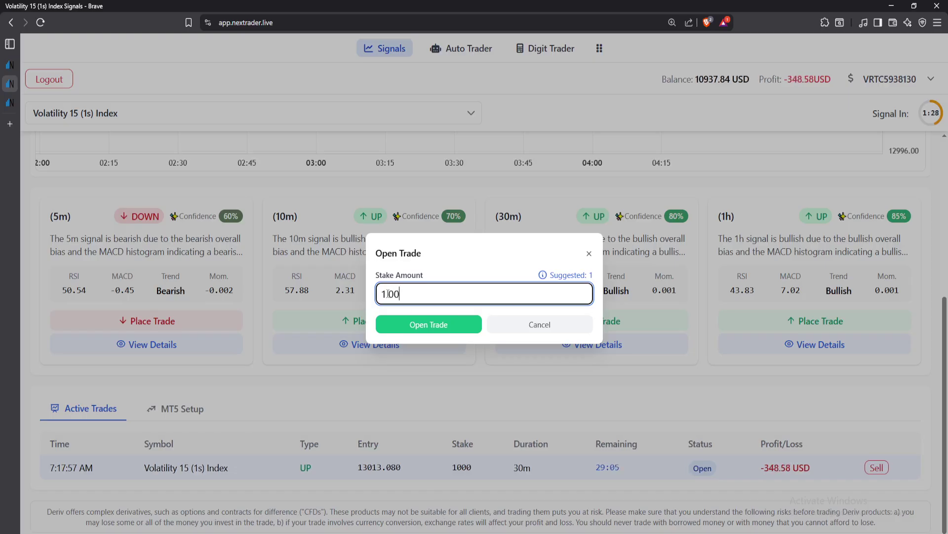
{"action": "type", "text": "000"}
{"action": "left_click", "coordinate": [430, 325]}
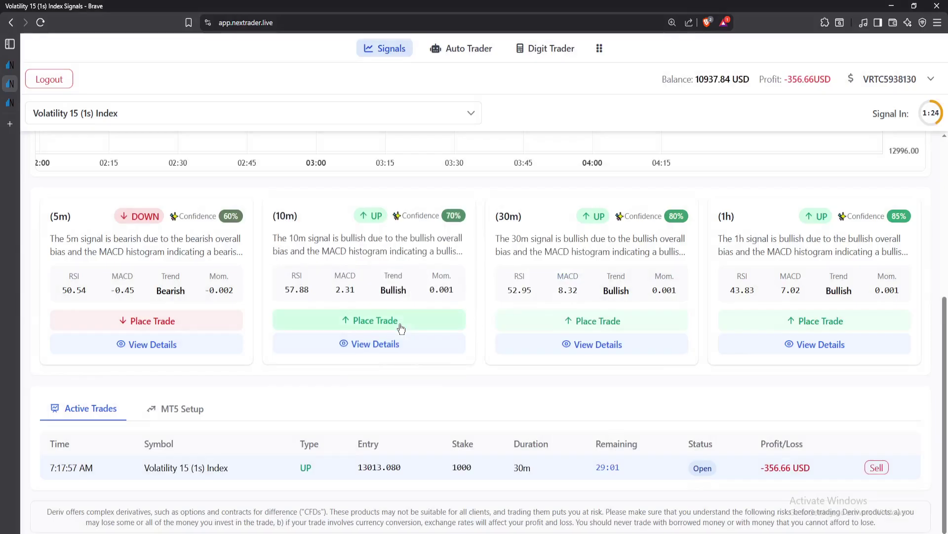
{"action": "scroll", "coordinate": [780, 466], "scroll_direction": "down", "scroll_amount": 1}
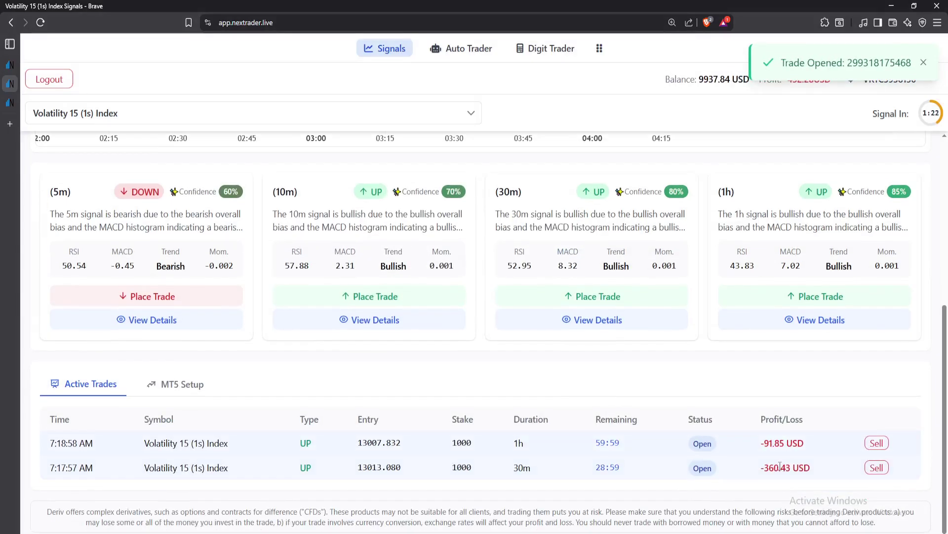
{"action": "left_click", "coordinate": [877, 467]}
{"action": "left_click", "coordinate": [876, 443]}
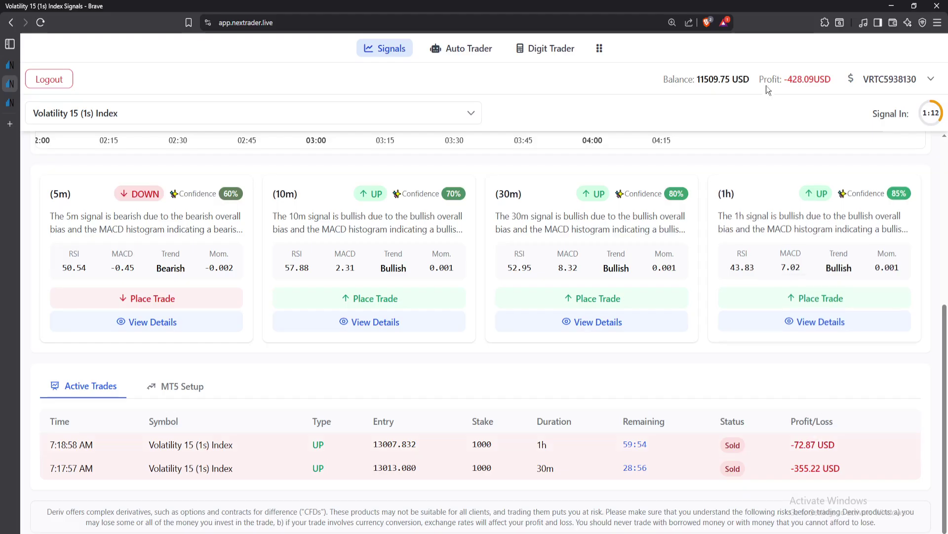
{"action": "left_click_drag", "start_coordinate": [835, 80], "coordinate": [712, 103]}
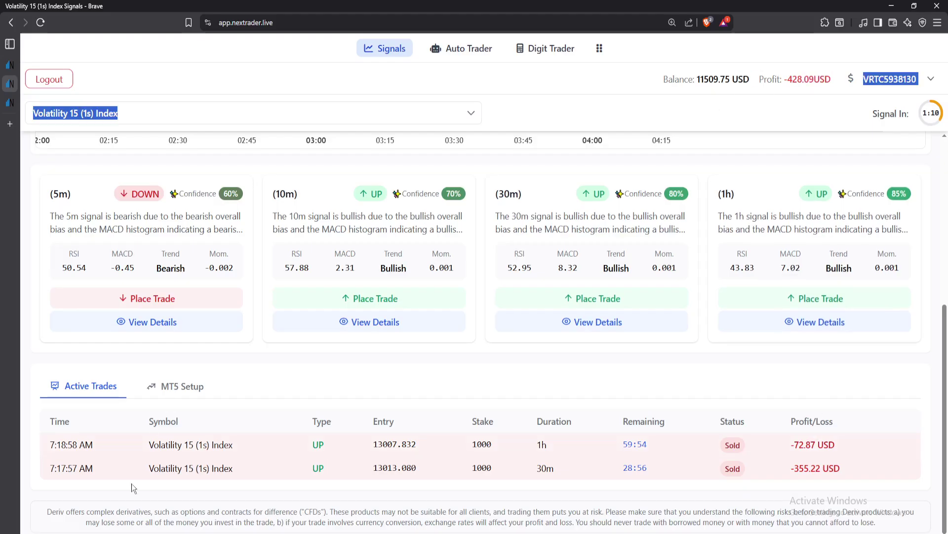
- Show MT5 Setup and review the best signal: 30m DOWN 80%, entry 860.95, stop 866.5, 0.05 lot
{"action": "left_click", "coordinate": [163, 386]}
{"action": "scroll", "coordinate": [149, 419], "scroll_direction": "down", "scroll_amount": 5}
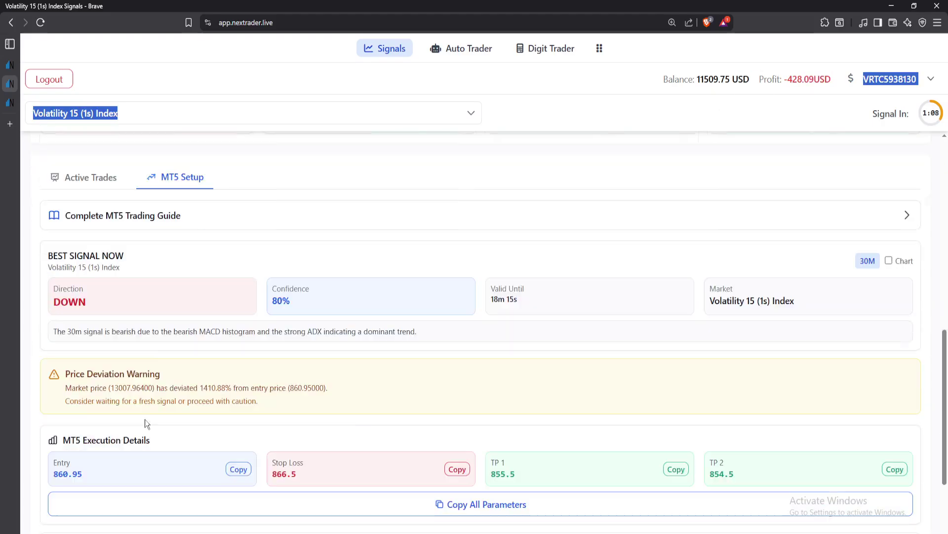
{"action": "scroll", "coordinate": [174, 348], "scroll_direction": "up", "scroll_amount": 3}
{"action": "scroll", "coordinate": [174, 348], "scroll_direction": "up", "scroll_amount": 1}
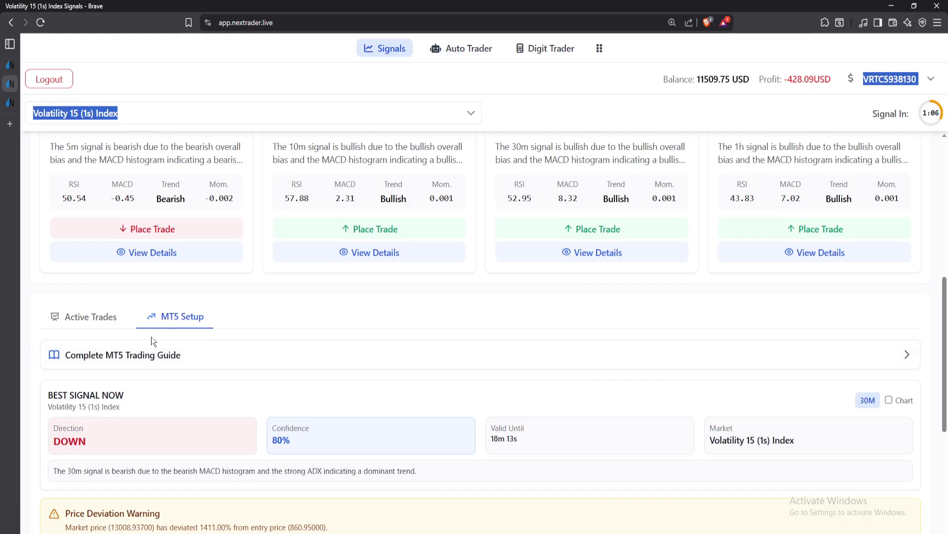
{"action": "mouse_move", "coordinate": [32, 296]}
{"action": "scroll", "coordinate": [182, 297], "scroll_direction": "down", "scroll_amount": 3}
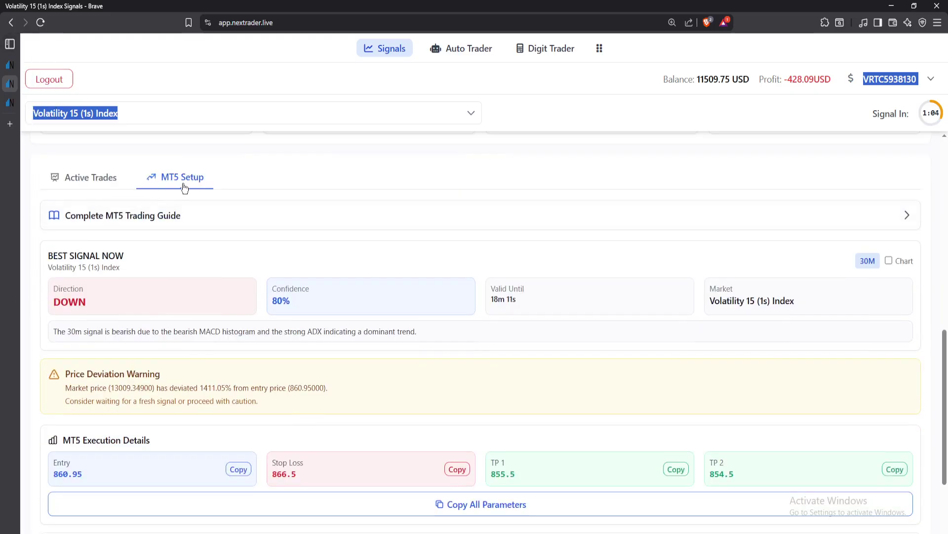
{"action": "scroll", "coordinate": [399, 234], "scroll_direction": "down", "scroll_amount": 3}
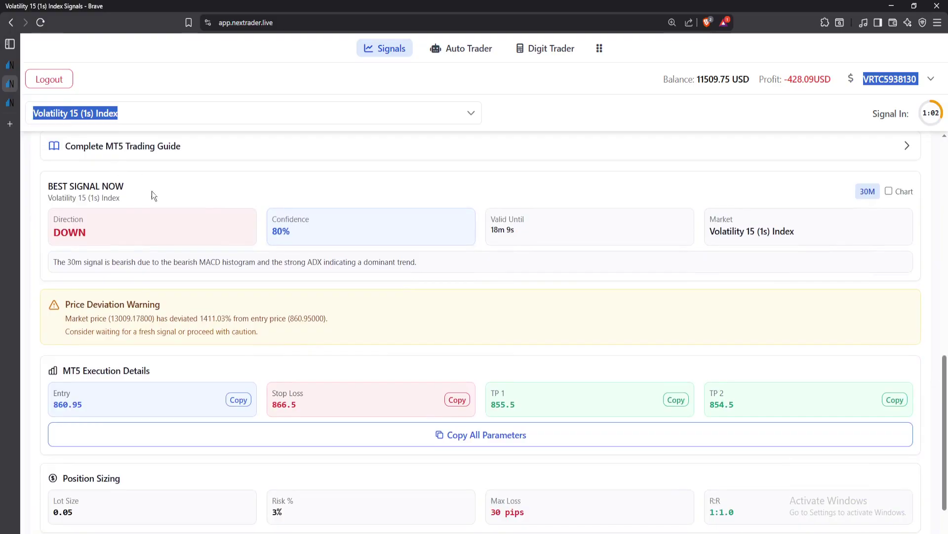
{"action": "scroll", "coordinate": [210, 189], "scroll_direction": "up", "scroll_amount": 3}
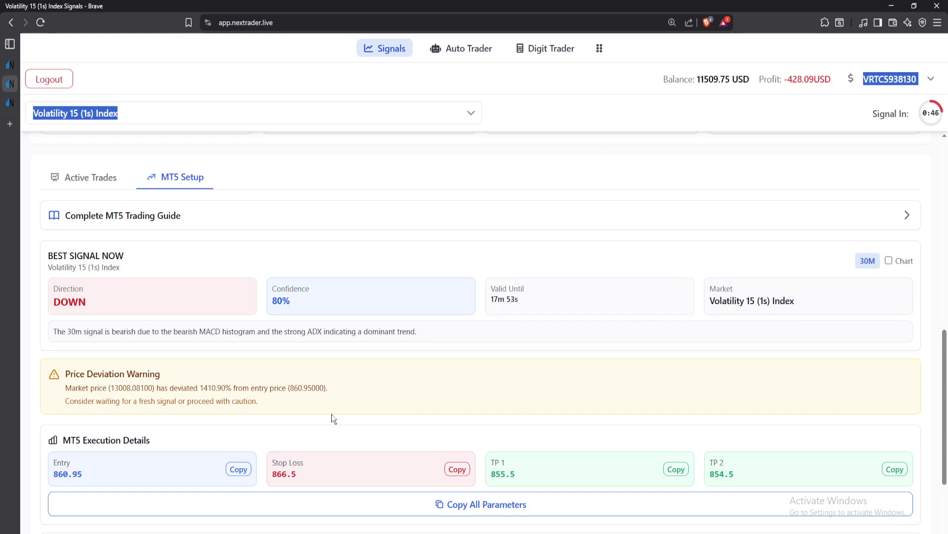
{"action": "scroll", "coordinate": [154, 337], "scroll_direction": "down", "scroll_amount": 3}
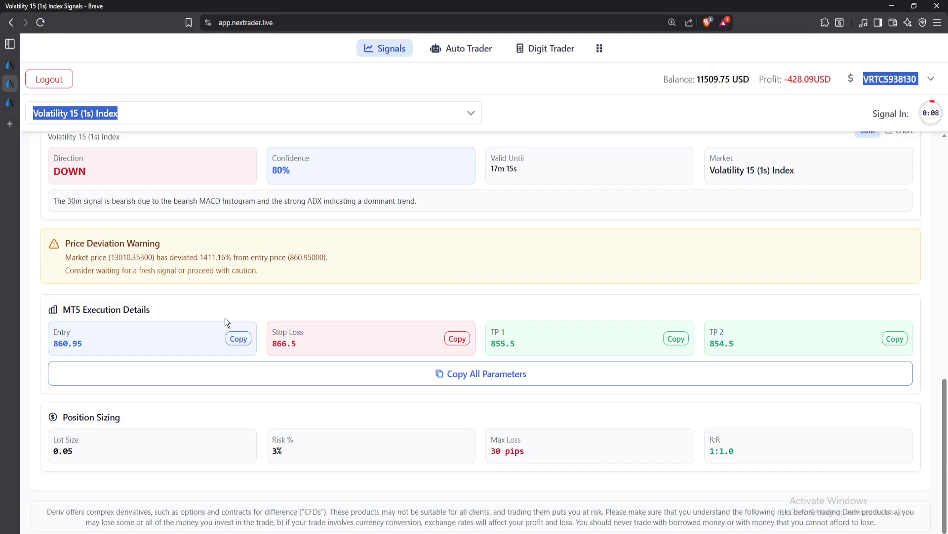
{"action": "mouse_move", "coordinate": [14, 531]}
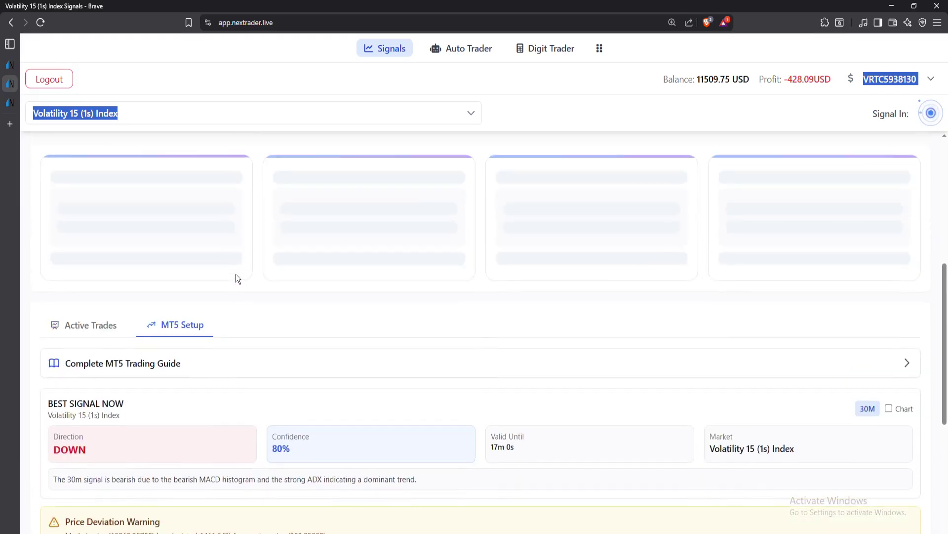
- Scroll to MT5 Execution Details and copy all parameters at once
{"action": "scroll", "coordinate": [169, 307], "scroll_direction": "down", "scroll_amount": 4}
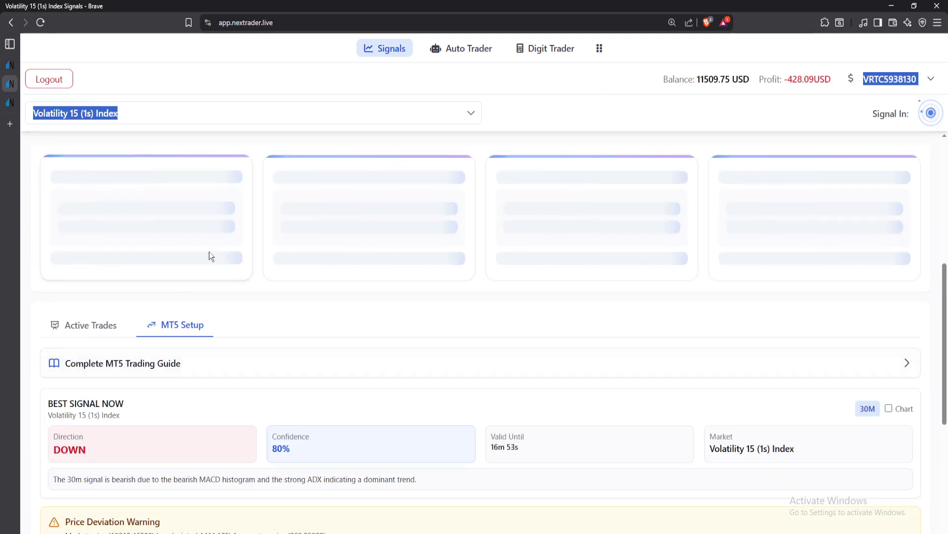
{"action": "scroll", "coordinate": [70, 446], "scroll_direction": "down", "scroll_amount": 5}
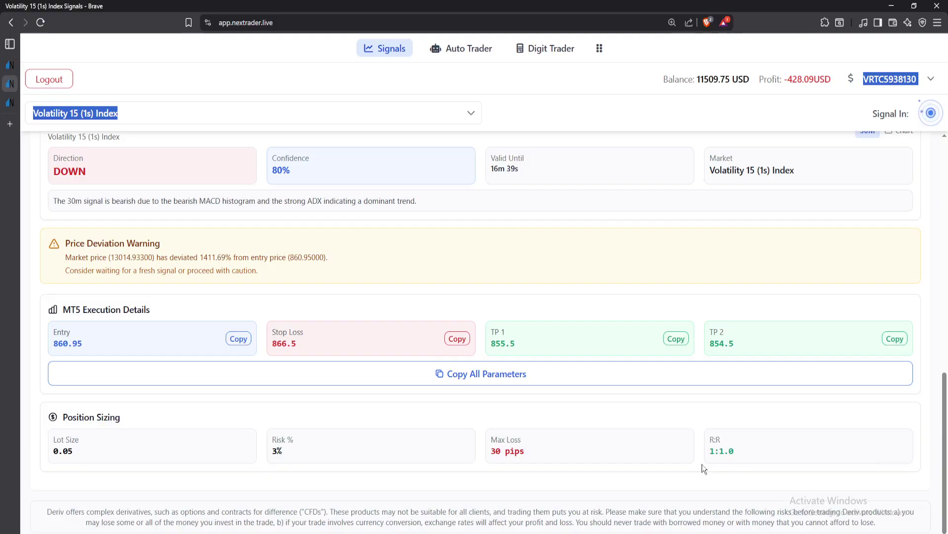
{"action": "left_click", "coordinate": [432, 377]}
- Check the refreshed signal cards: 5m and 10m DOWN at 60–65%, 30m and 1h UP at 80–85%
{"action": "scroll", "coordinate": [197, 233], "scroll_direction": "up", "scroll_amount": 4}
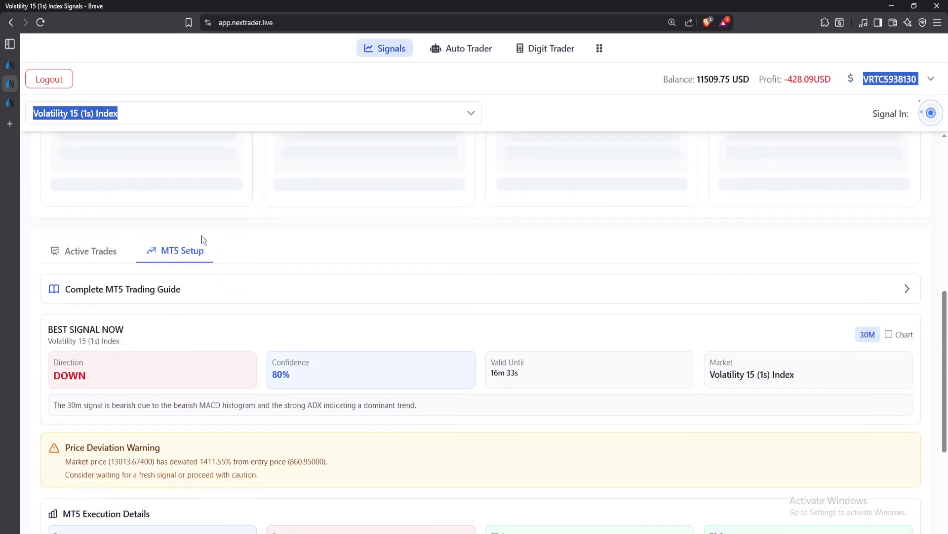
{"action": "scroll", "coordinate": [306, 237], "scroll_direction": "up", "scroll_amount": 4}
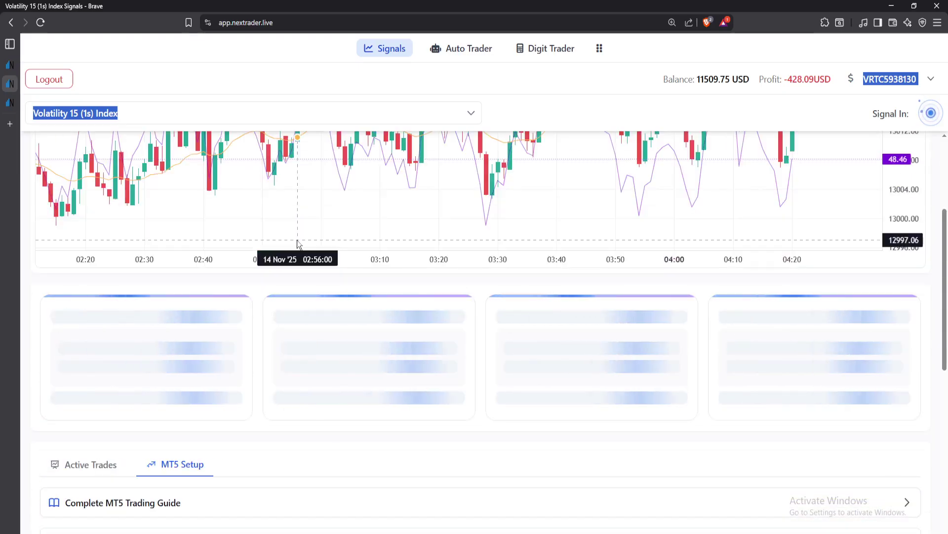
{"action": "scroll", "coordinate": [390, 242], "scroll_direction": "down", "scroll_amount": 3}
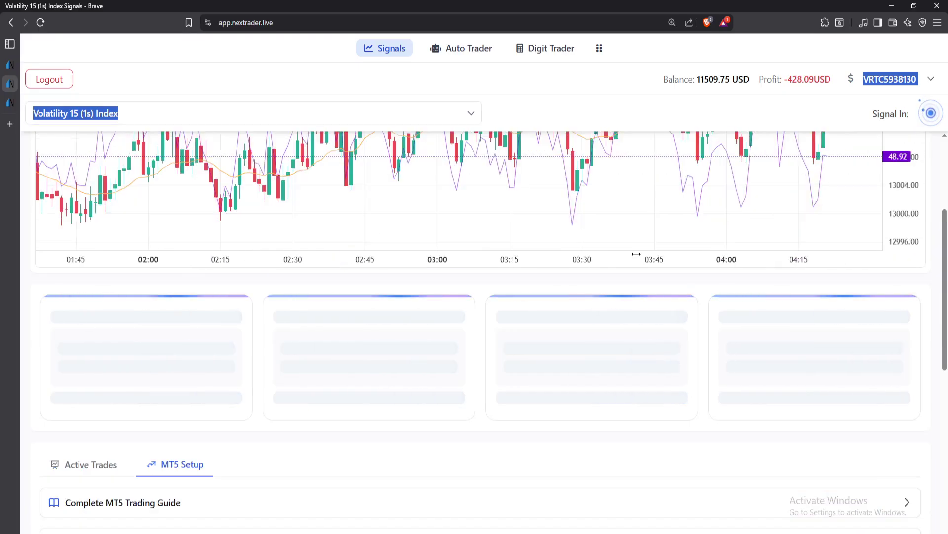
{"action": "scroll", "coordinate": [644, 338], "scroll_direction": "down", "scroll_amount": 5}
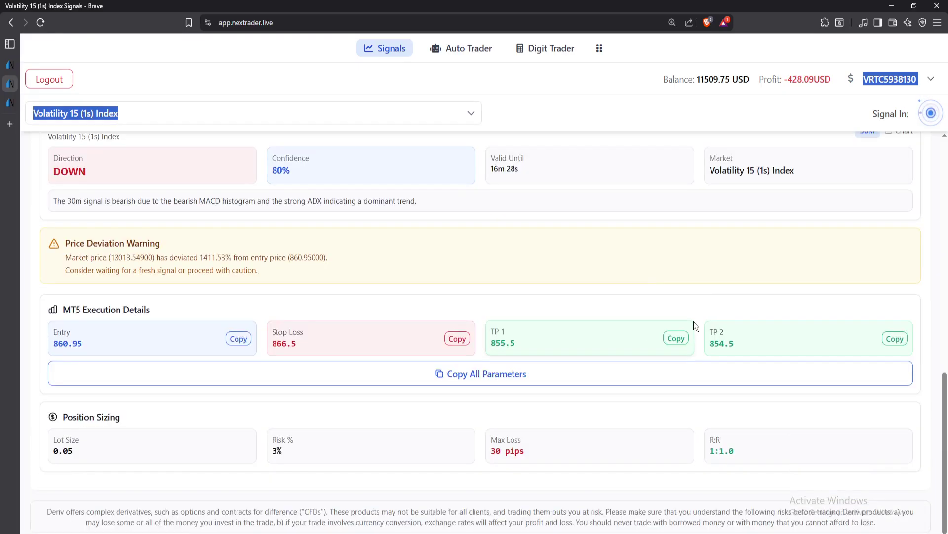
{"action": "scroll", "coordinate": [891, 307], "scroll_direction": "up", "scroll_amount": 1}
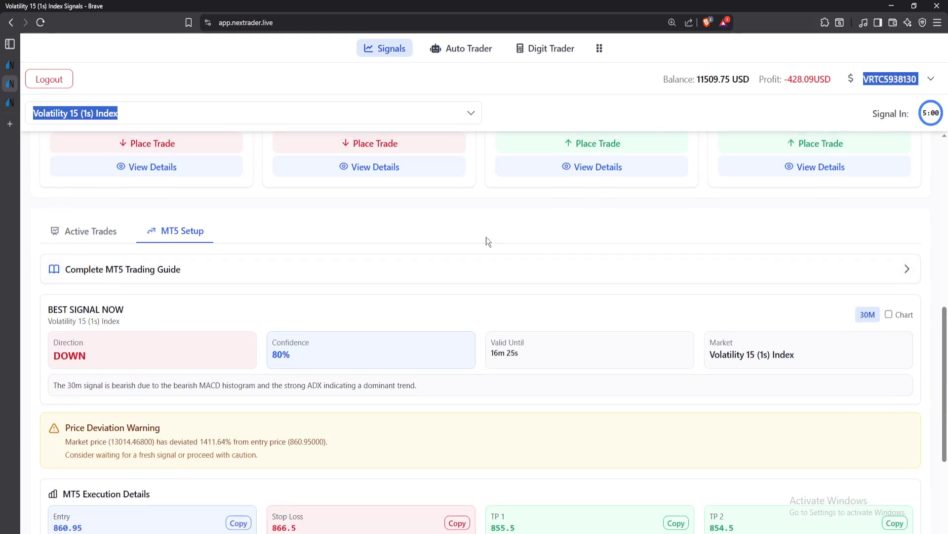
{"action": "scroll", "coordinate": [175, 316], "scroll_direction": "up", "scroll_amount": 4}
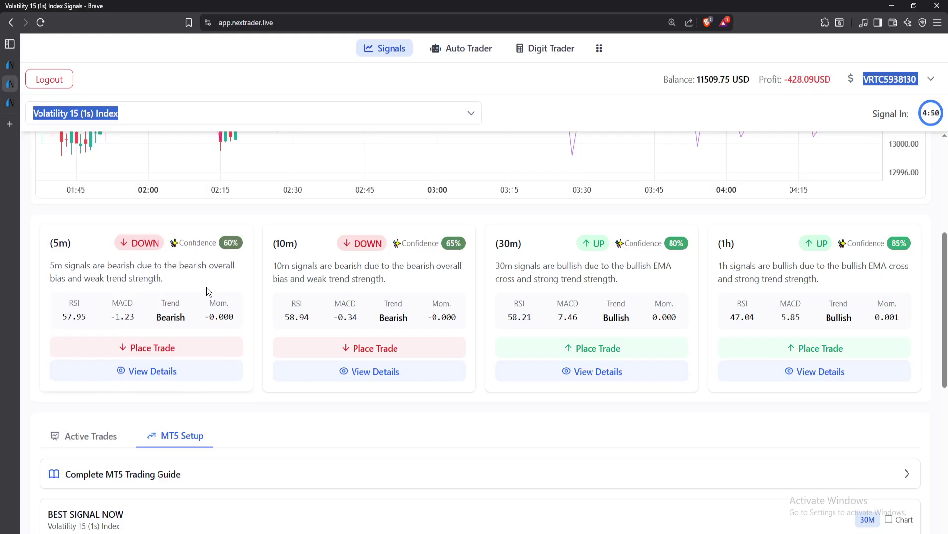
{"action": "scroll", "coordinate": [127, 379], "scroll_direction": "down", "scroll_amount": 3}
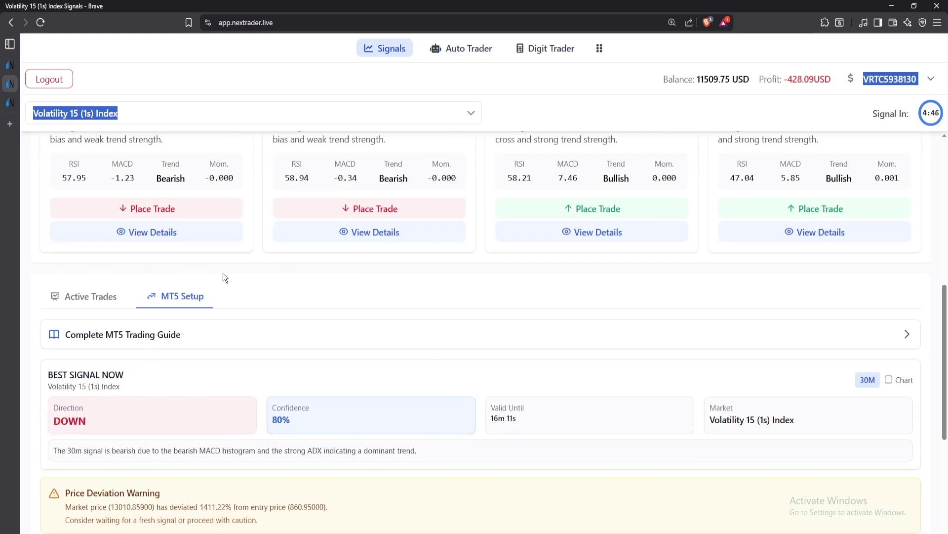
- Open the Complete MT5 Trading Guide and scroll through its account setup, login, symbol and order steps
{"action": "left_click", "coordinate": [911, 337]}
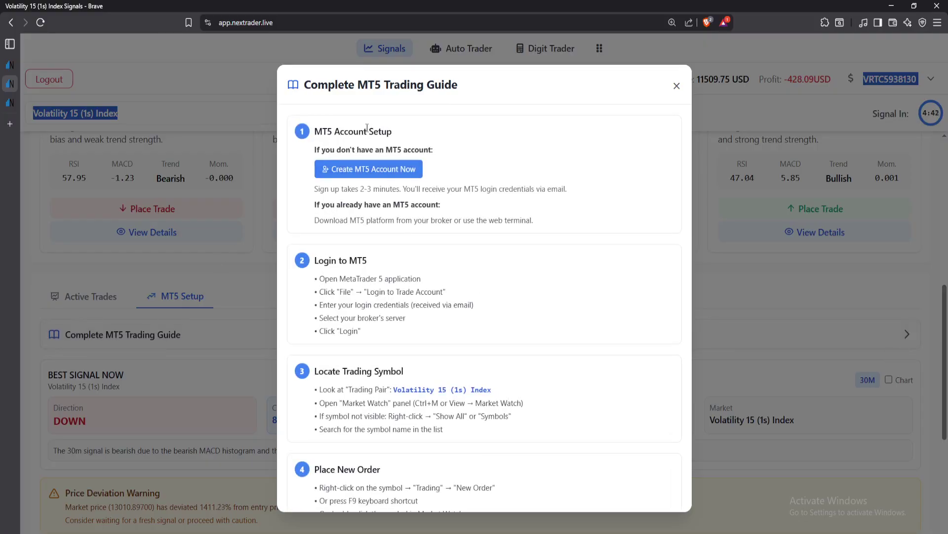
{"action": "scroll", "coordinate": [361, 198], "scroll_direction": "down", "scroll_amount": 12}
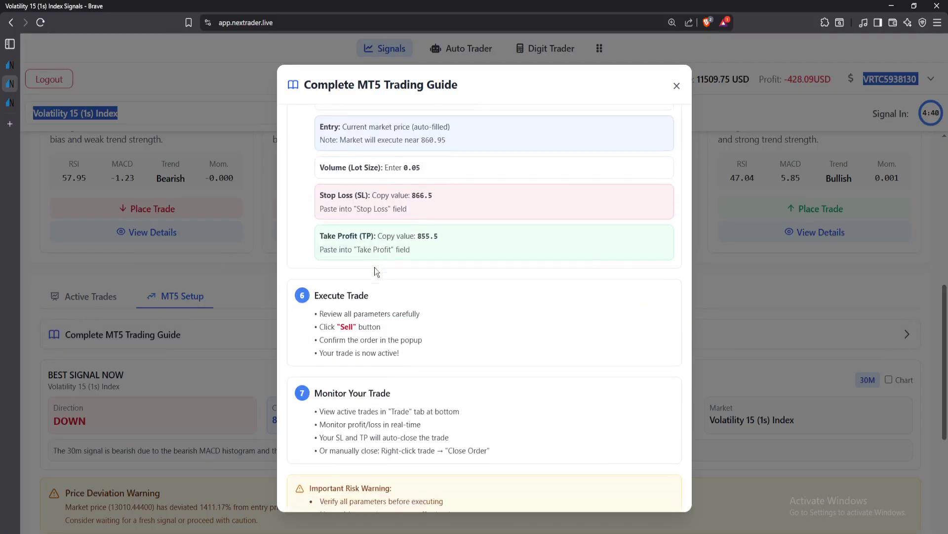
{"action": "scroll", "coordinate": [375, 272], "scroll_direction": "up", "scroll_amount": 12}
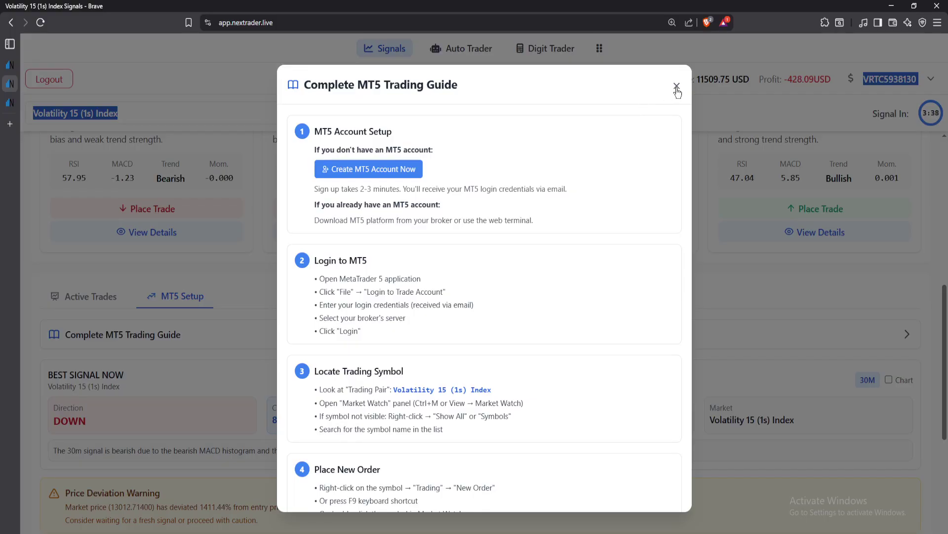
- Close the MT5 guide and select EUR/USD from the Forex markets in the market list
{"action": "left_click", "coordinate": [677, 88]}
{"action": "mouse_move", "coordinate": [17, 218]}
{"action": "left_click", "coordinate": [182, 113]}
{"action": "scroll", "coordinate": [117, 381], "scroll_direction": "down", "scroll_amount": 15}
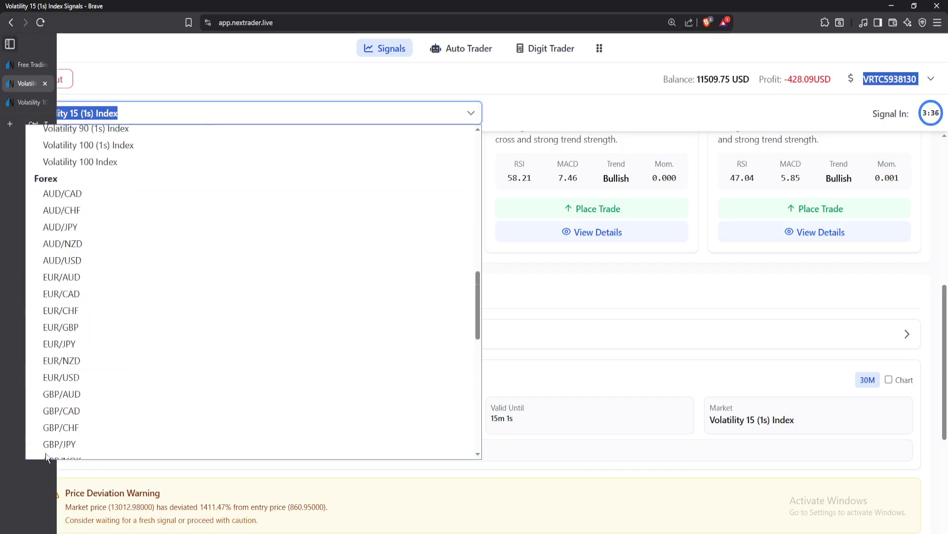
{"action": "scroll", "coordinate": [98, 300], "scroll_direction": "up", "scroll_amount": 10}
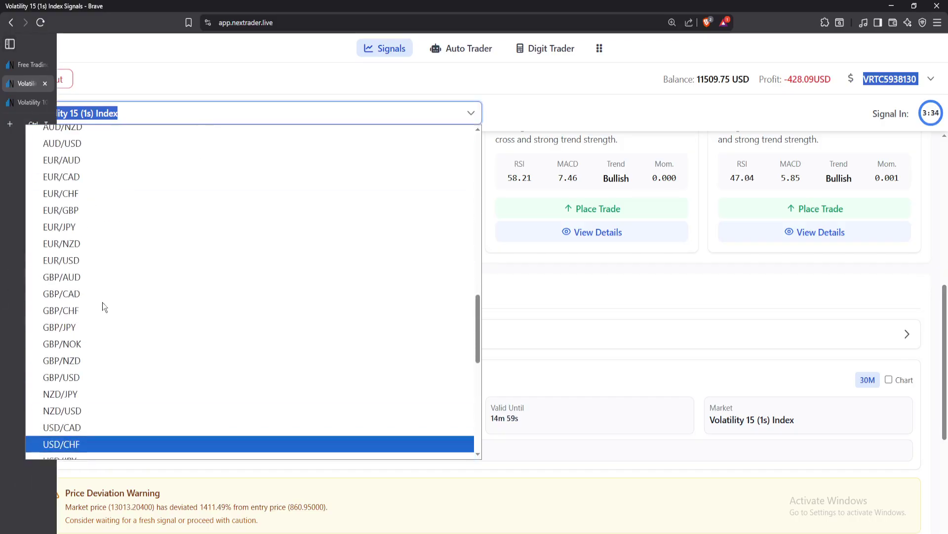
{"action": "scroll", "coordinate": [96, 328], "scroll_direction": "down", "scroll_amount": 10}
{"action": "scroll", "coordinate": [92, 247], "scroll_direction": "up", "scroll_amount": 3}
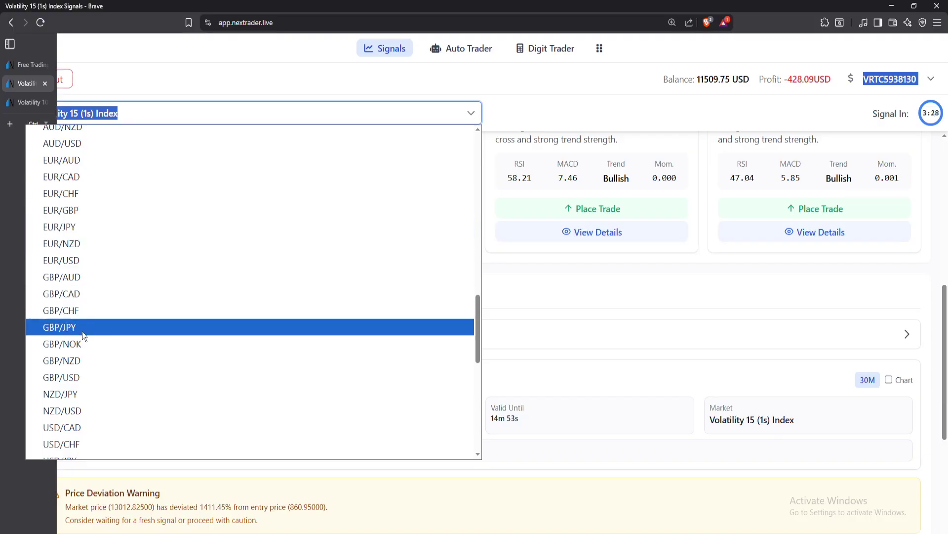
{"action": "left_click", "coordinate": [69, 262]}
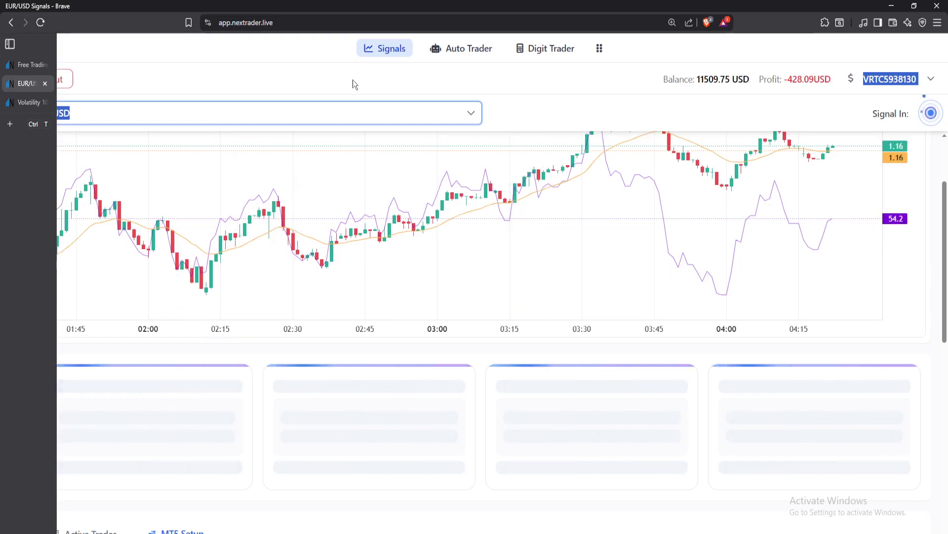
{"action": "left_click", "coordinate": [375, 78]}
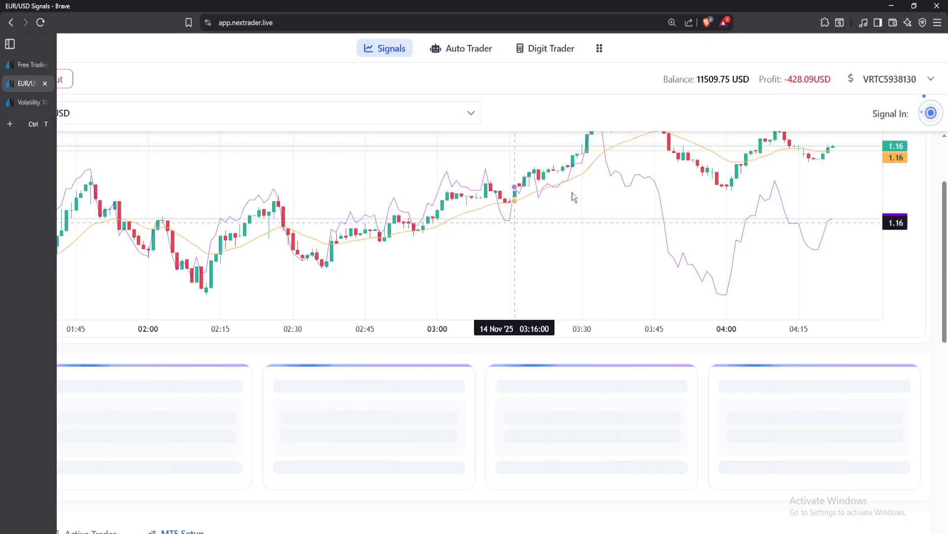
{"action": "scroll", "coordinate": [197, 409], "scroll_direction": "down", "scroll_amount": 4}
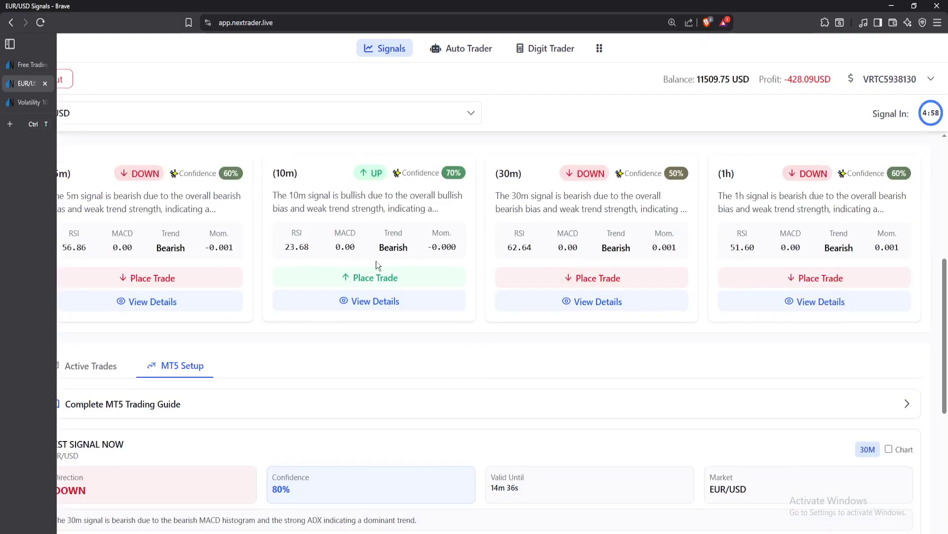
{"action": "scroll", "coordinate": [375, 261], "scroll_direction": "up", "scroll_amount": 3}
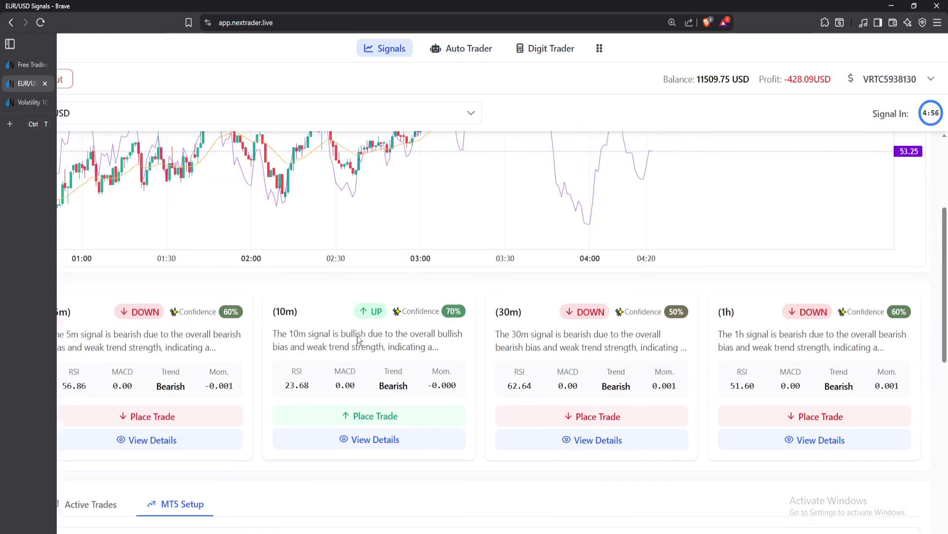
{"action": "scroll", "coordinate": [375, 308], "scroll_direction": "down", "scroll_amount": 3}
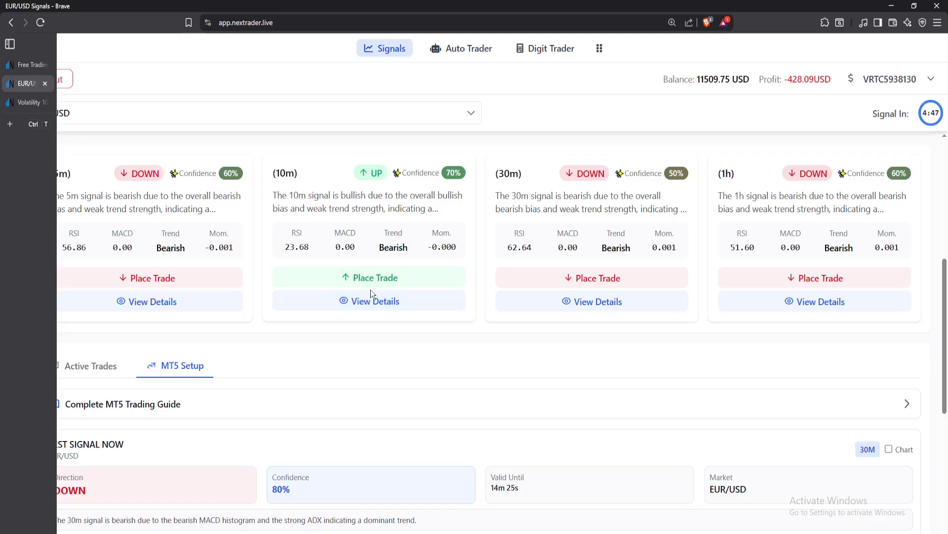
{"action": "scroll", "coordinate": [284, 313], "scroll_direction": "down", "scroll_amount": 1}
{"action": "scroll", "coordinate": [284, 313], "scroll_direction": "down", "scroll_amount": 4}
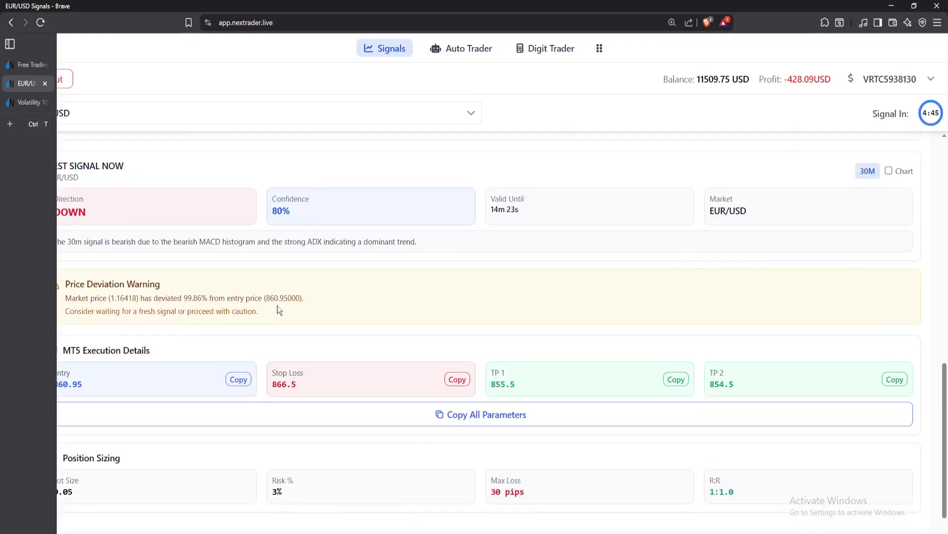